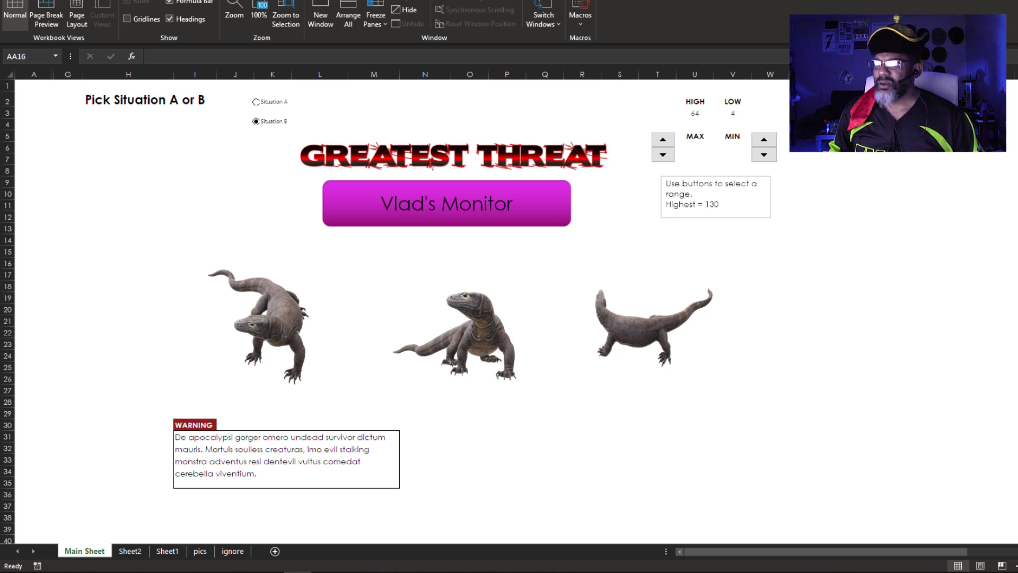
- Spin HIGH up to 96 and LOW to 8, then toggle Situation B and back to A
{"action": "left_click", "coordinate": [257, 103]}
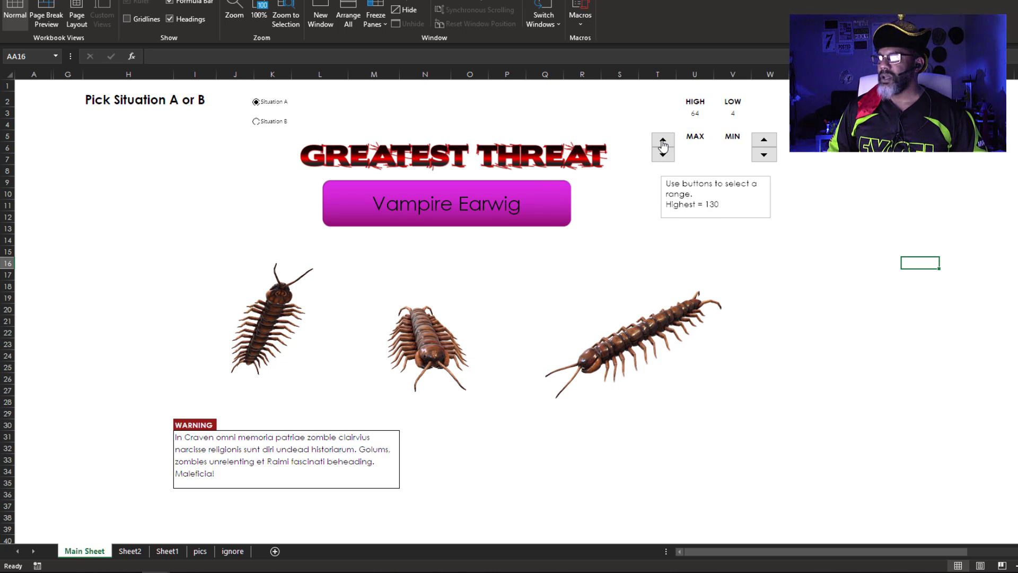
{"action": "left_click", "coordinate": [663, 142]}
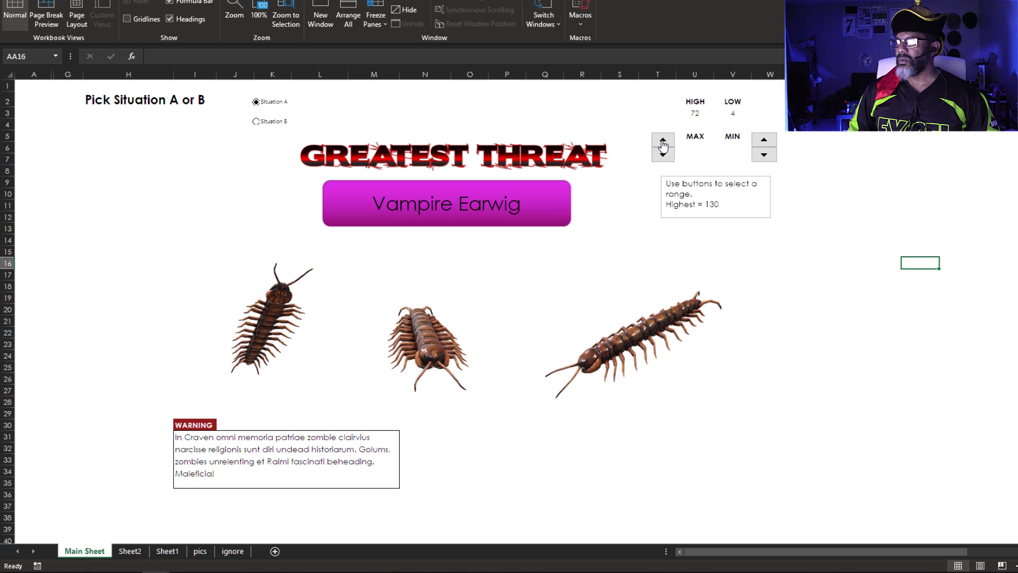
{"action": "left_click", "coordinate": [663, 142]}
{"action": "left_click", "coordinate": [663, 142]}
{"action": "left_click", "coordinate": [663, 142]}
{"action": "left_click", "coordinate": [764, 140]}
{"action": "left_click", "coordinate": [764, 141]}
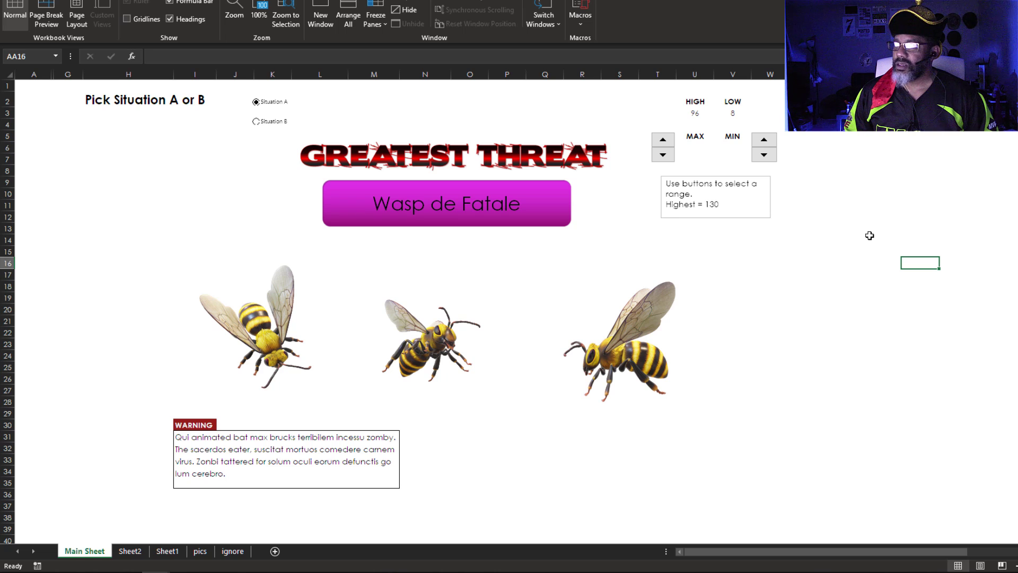
{"action": "left_click", "coordinate": [256, 122]}
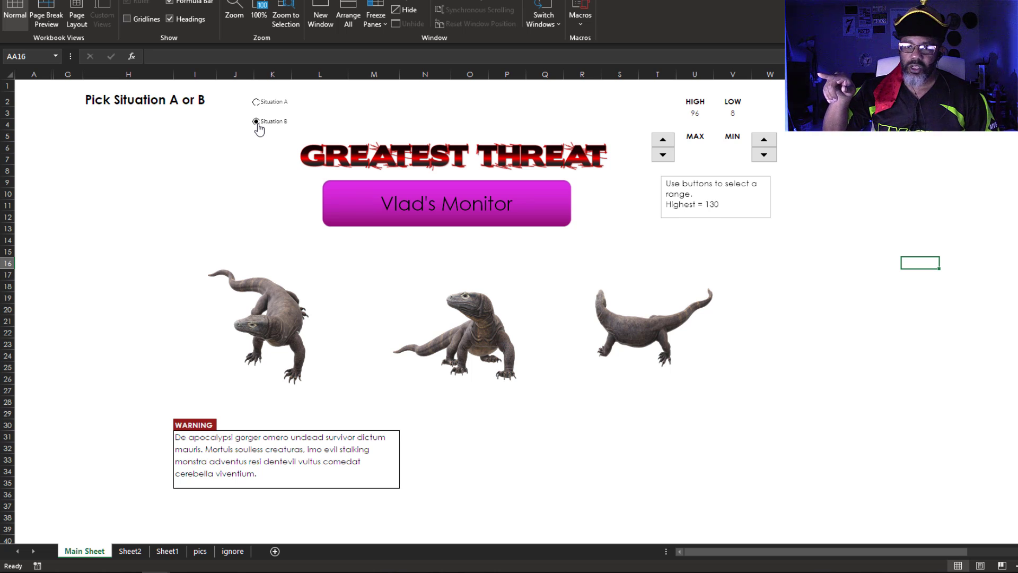
{"action": "left_click", "coordinate": [256, 102]}
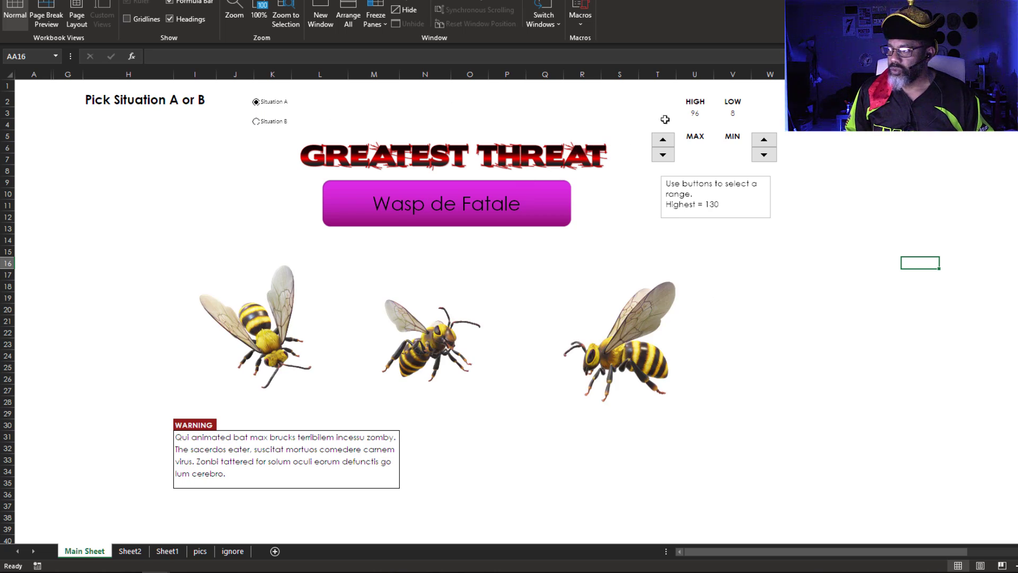
- Enter 12 as HIGH in U3, step LOW down to 2, and select Situation B
{"action": "left_click", "coordinate": [686, 113]}
{"action": "type", "text": "12"}
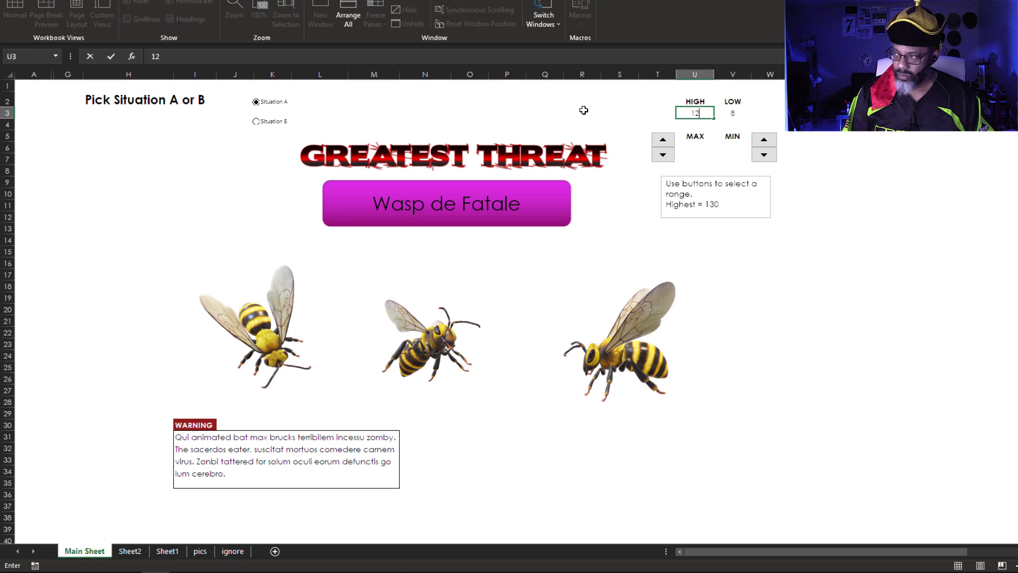
{"action": "key", "text": "Return"}
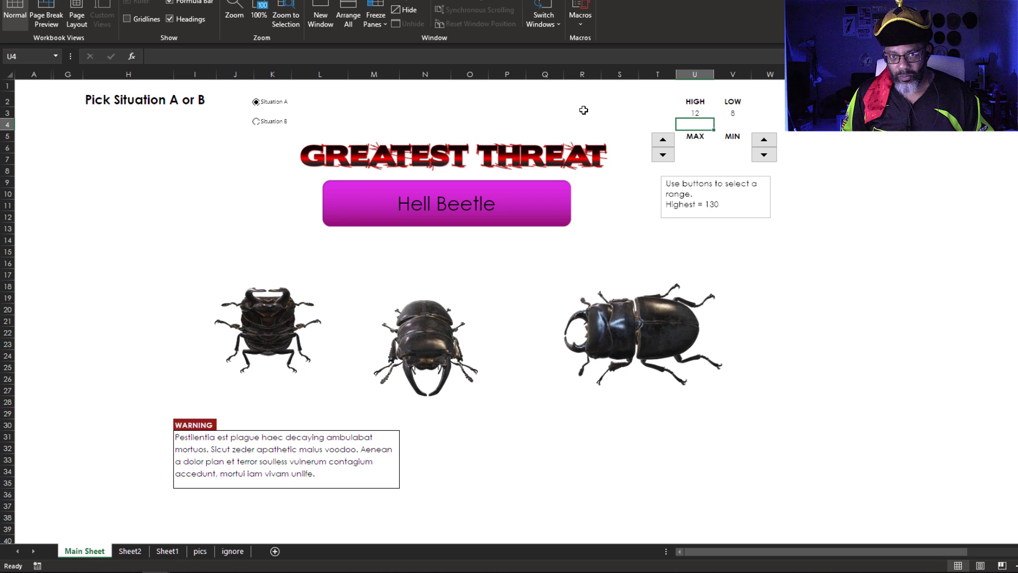
{"action": "left_click", "coordinate": [764, 155]}
{"action": "left_click", "coordinate": [877, 298]}
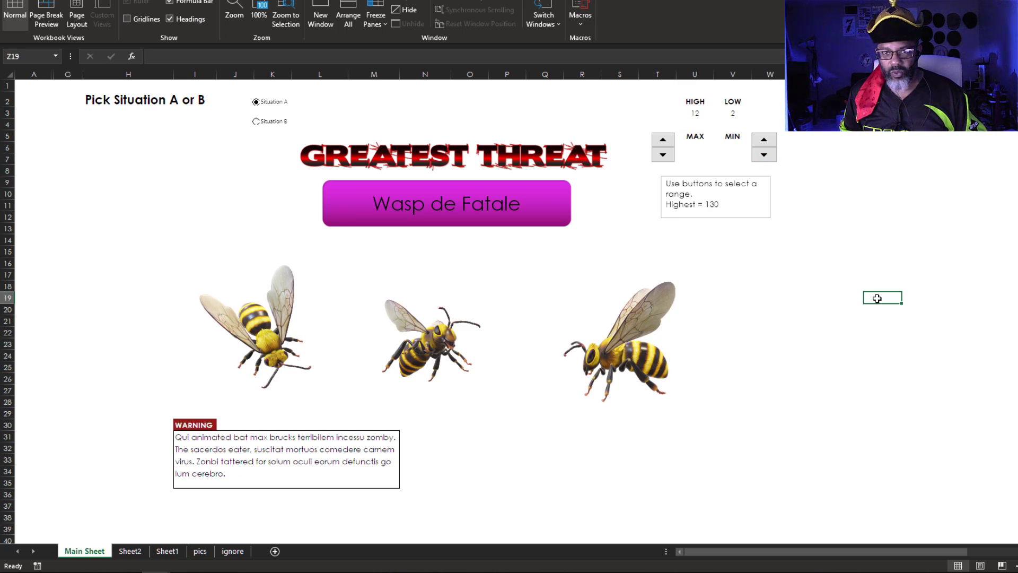
{"action": "left_click", "coordinate": [257, 121]}
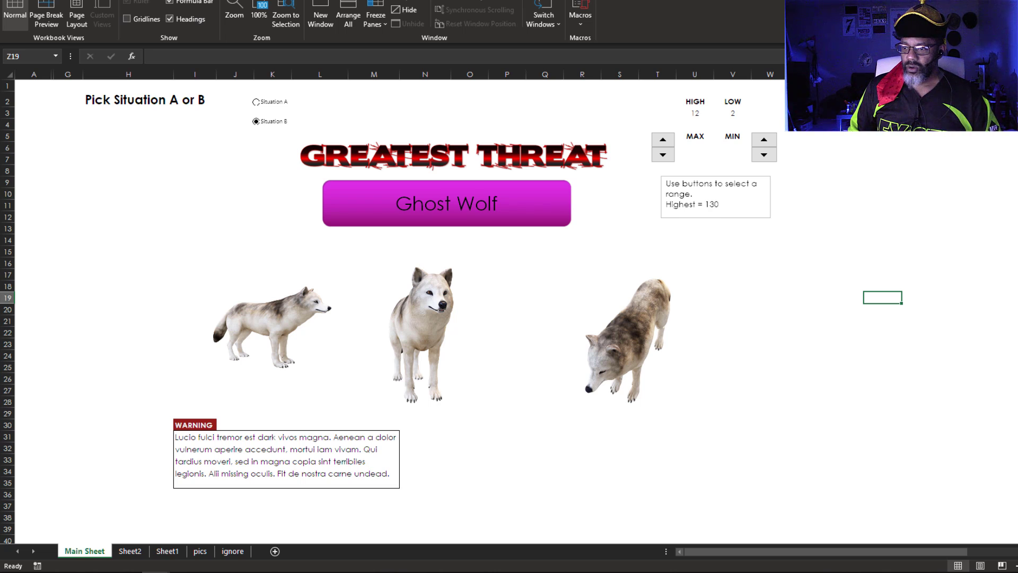
- Open the pics sheet and scroll through each animal's three pictures
{"action": "left_click", "coordinate": [201, 553]}
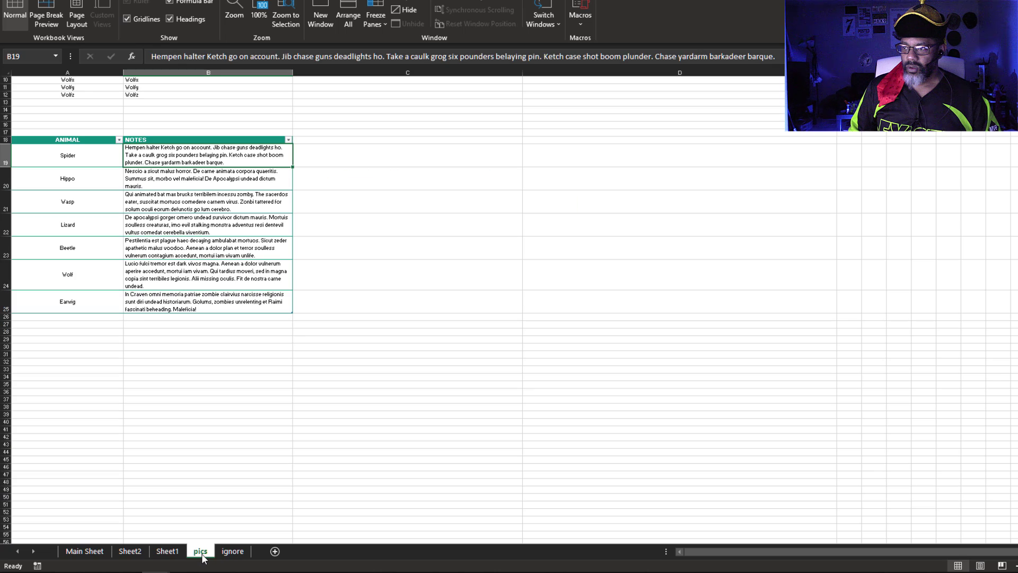
{"action": "scroll", "coordinate": [201, 459], "scroll_direction": "up", "scroll_amount": 3}
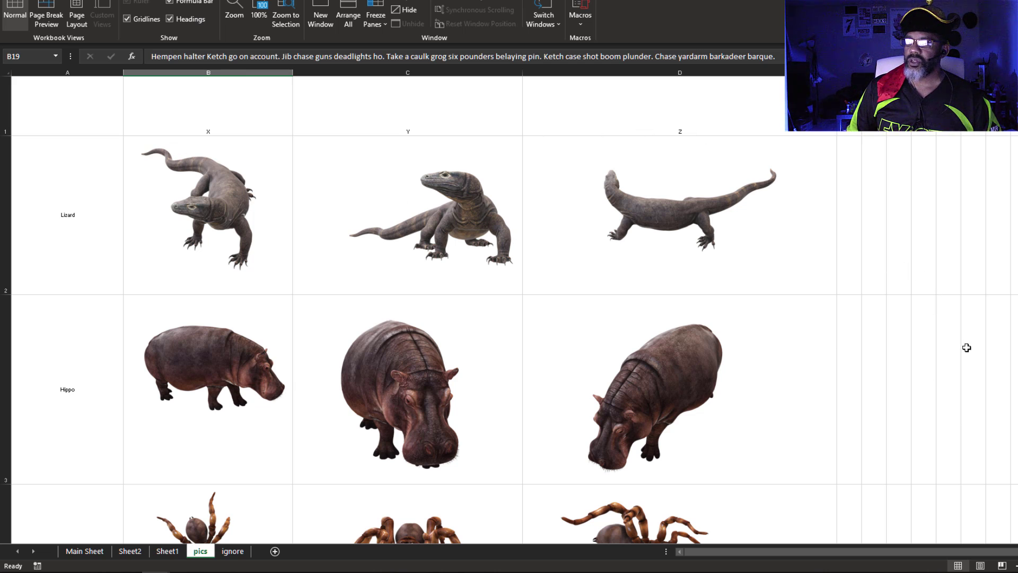
{"action": "scroll", "coordinate": [966, 348], "scroll_direction": "down", "scroll_amount": 1}
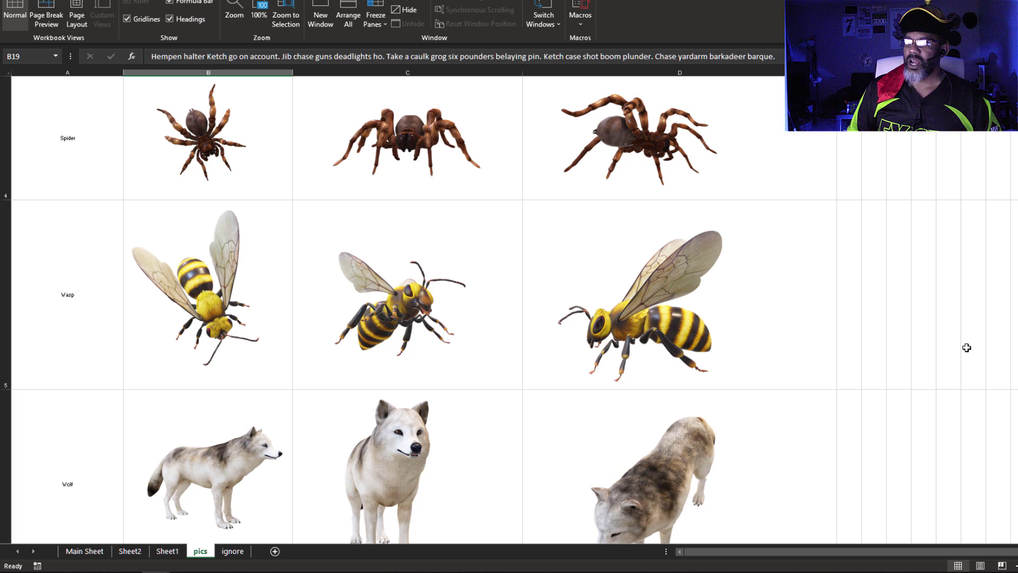
{"action": "scroll", "coordinate": [967, 347], "scroll_direction": "down", "scroll_amount": 1}
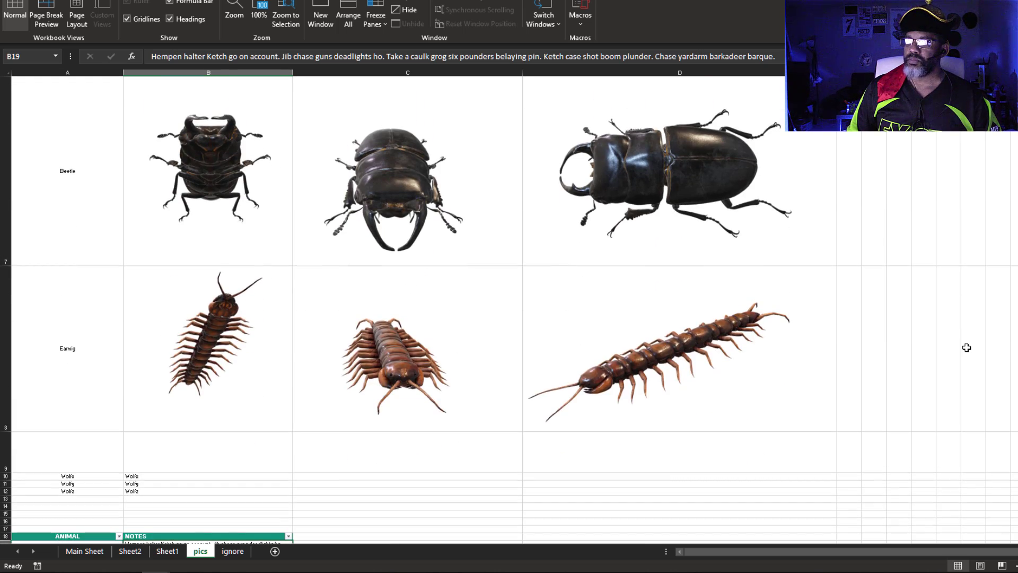
{"action": "scroll", "coordinate": [967, 348], "scroll_direction": "down", "scroll_amount": 1}
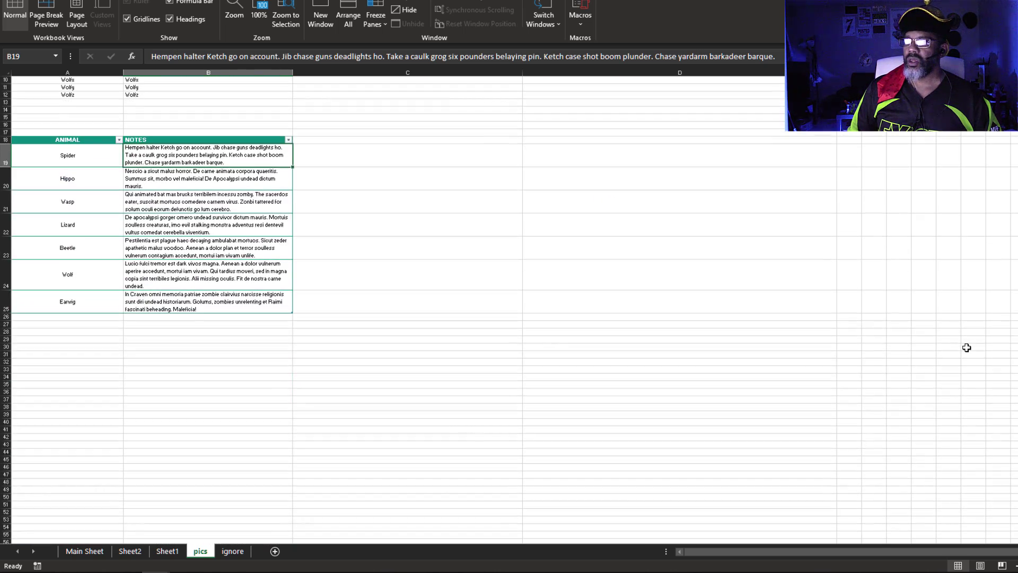
{"action": "scroll", "coordinate": [967, 348], "scroll_direction": "up", "scroll_amount": 1}
- Inspect the name formulas in A10, B10, A11 and B12 linked to Main Sheet
{"action": "left_click", "coordinate": [97, 477]}
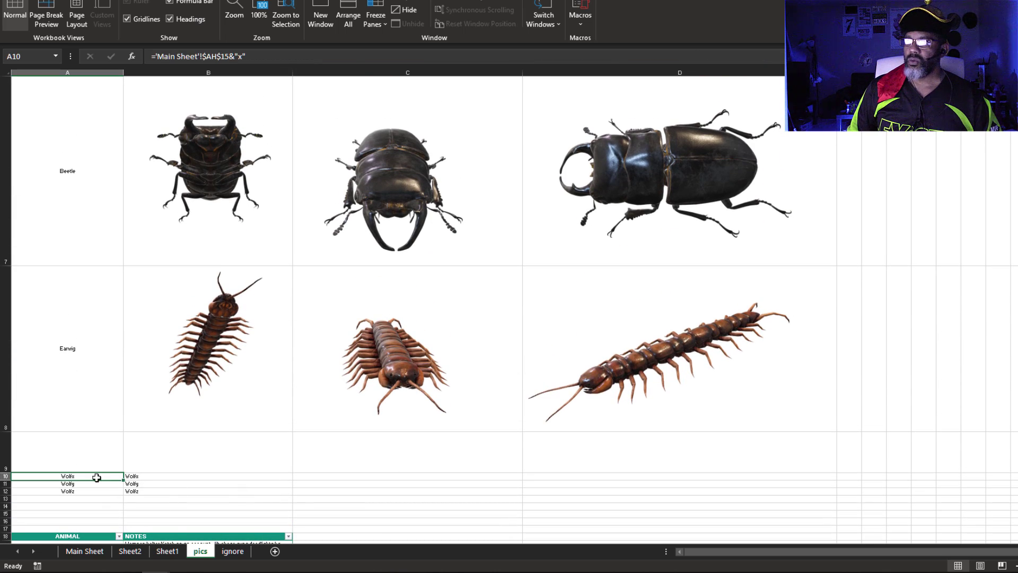
{"action": "left_click", "coordinate": [165, 480]}
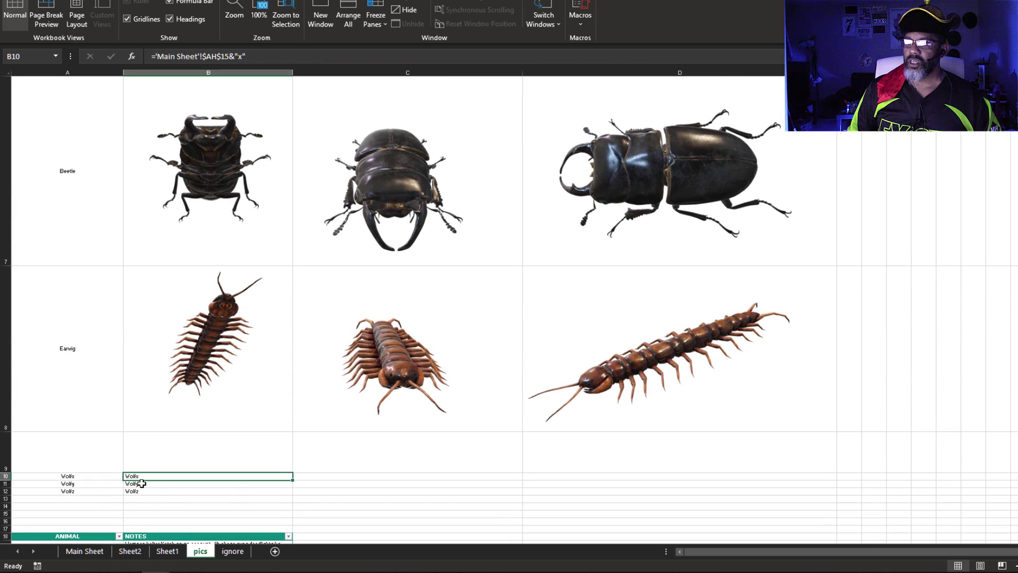
{"action": "left_click", "coordinate": [105, 487]}
{"action": "left_click", "coordinate": [167, 491]}
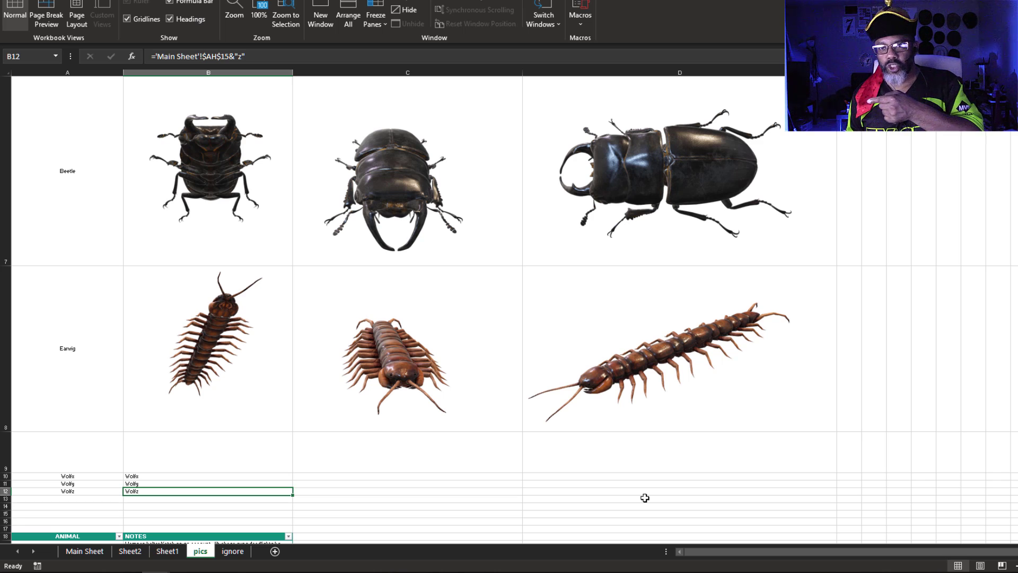
{"action": "scroll", "coordinate": [645, 497], "scroll_direction": "down", "scroll_amount": 1}
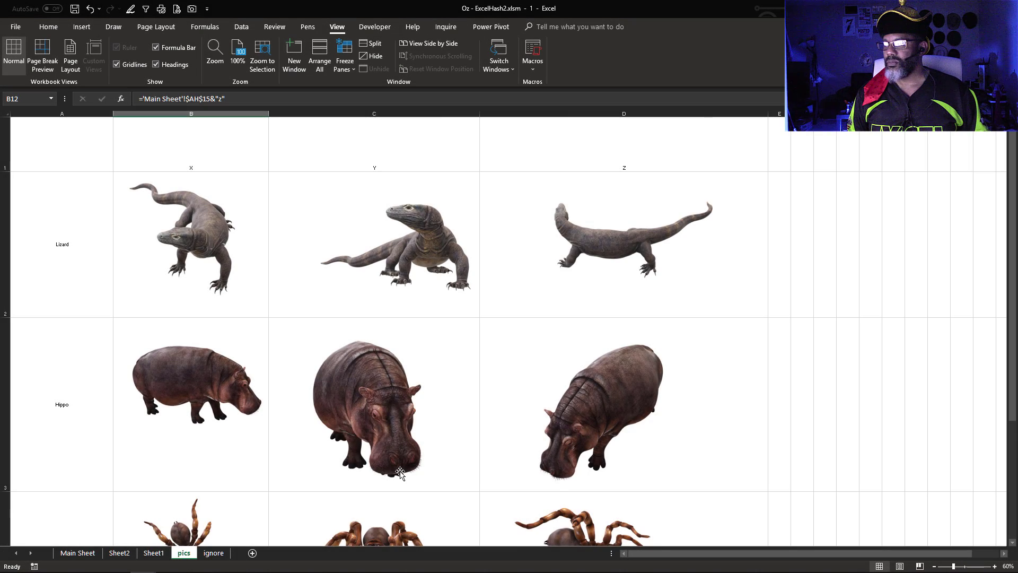
{"action": "scroll", "coordinate": [400, 471], "scroll_direction": "down", "scroll_amount": 1}
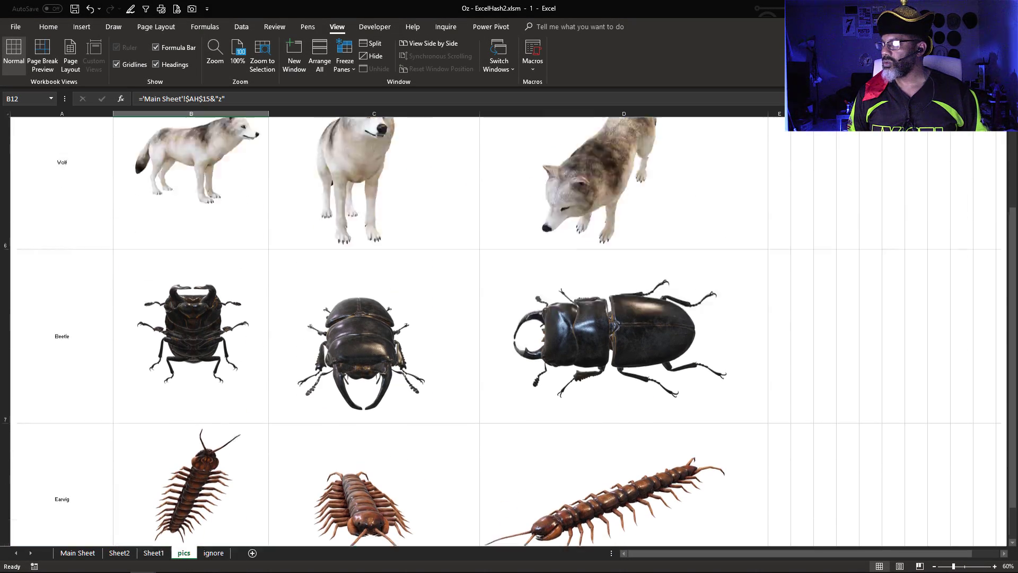
- Rotate the third wolf 3D model in column D to a side view, then return to Main Sheet
{"action": "scroll", "coordinate": [647, 300], "scroll_direction": "up", "scroll_amount": 1}
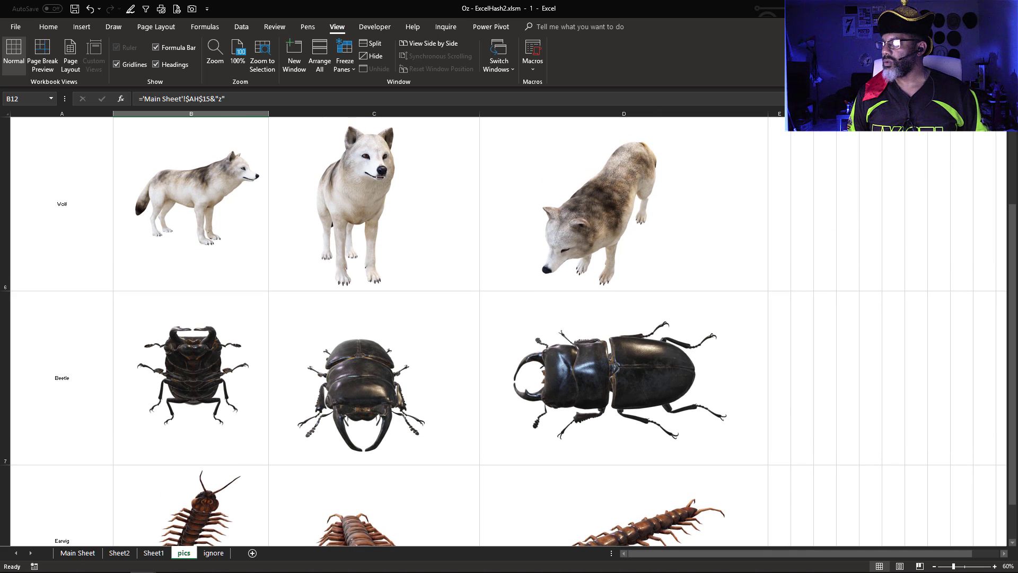
{"action": "scroll", "coordinate": [632, 415], "scroll_direction": "up", "scroll_amount": 4}
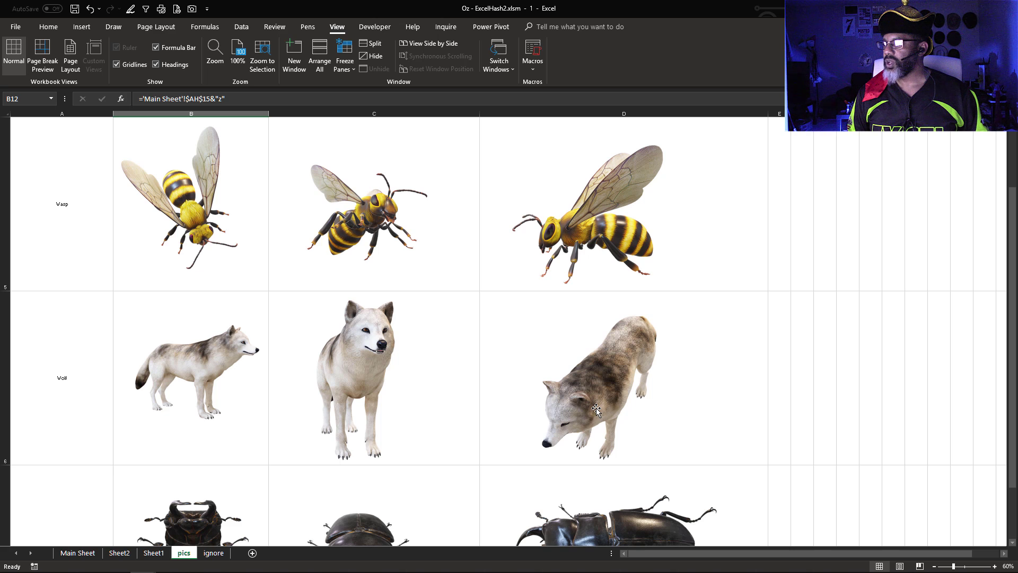
{"action": "left_click", "coordinate": [595, 410]}
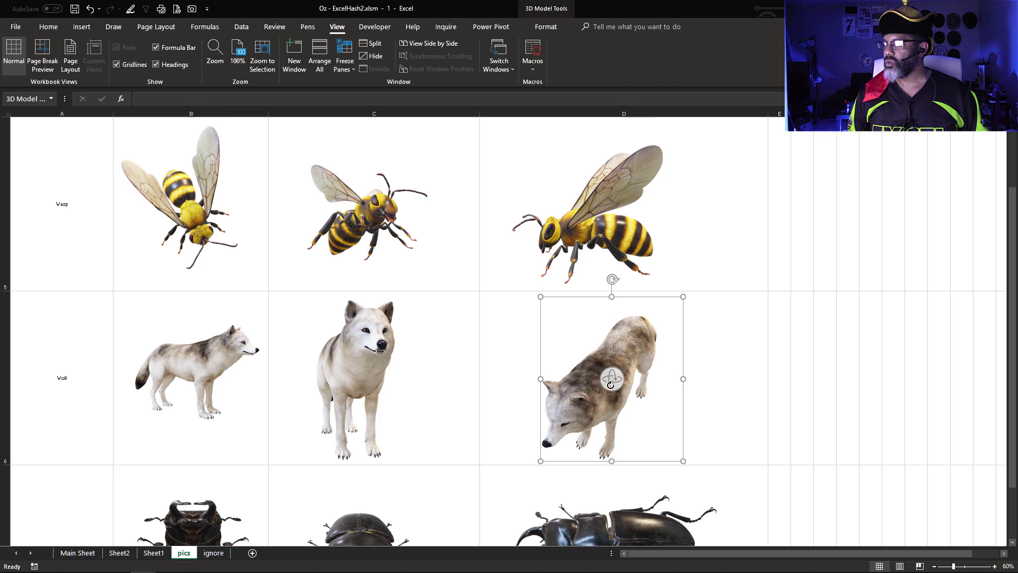
{"action": "left_click_drag", "start_coordinate": [611, 385], "coordinate": [581, 350]}
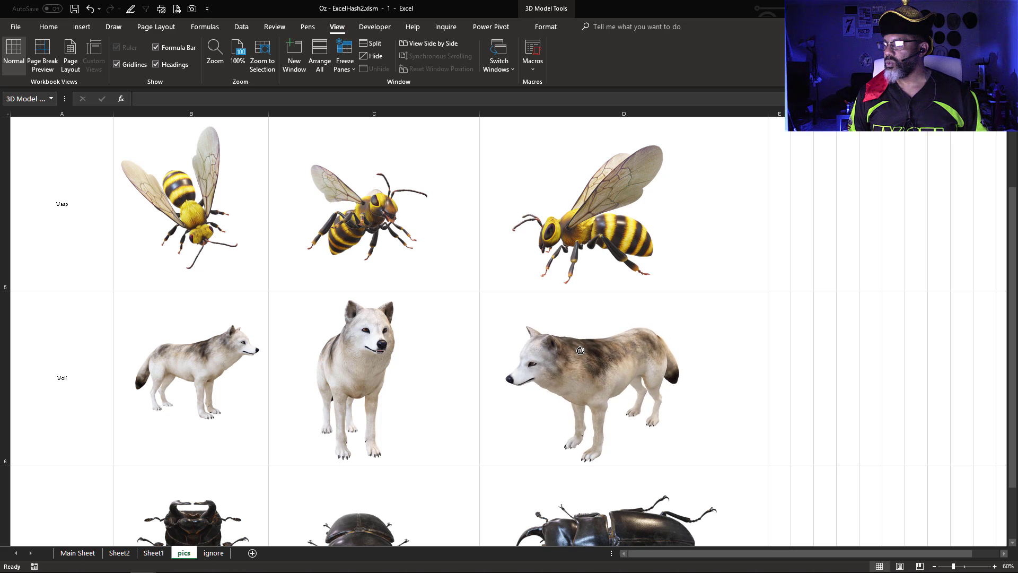
{"action": "left_click", "coordinate": [853, 352]}
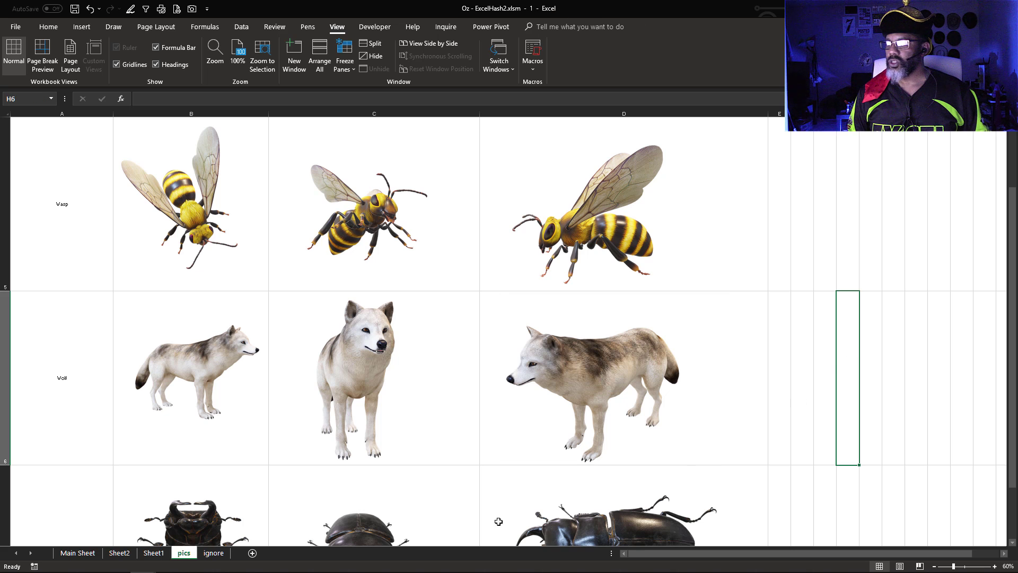
{"action": "left_click", "coordinate": [74, 553]}
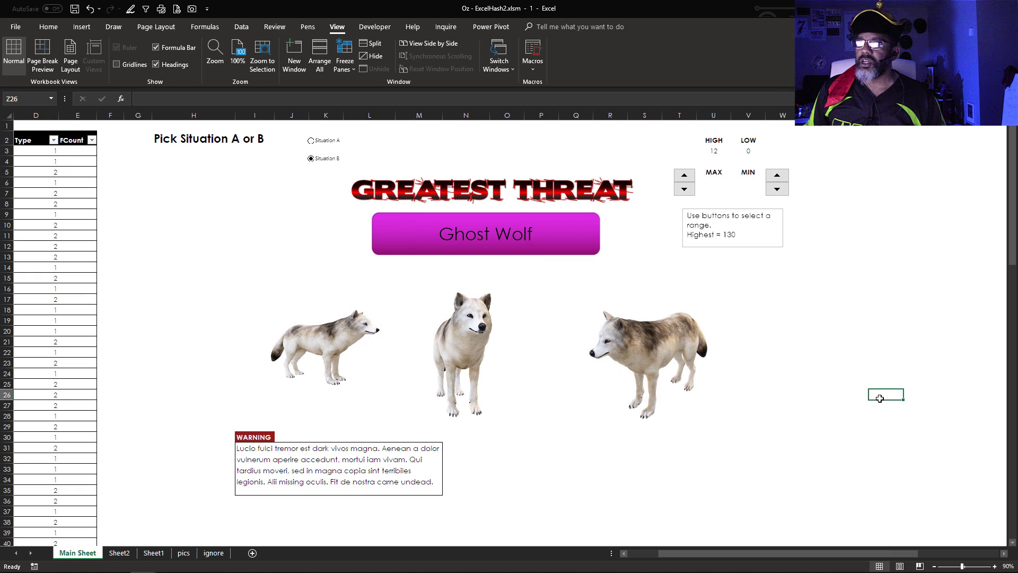
{"action": "left_click", "coordinate": [87, 32]}
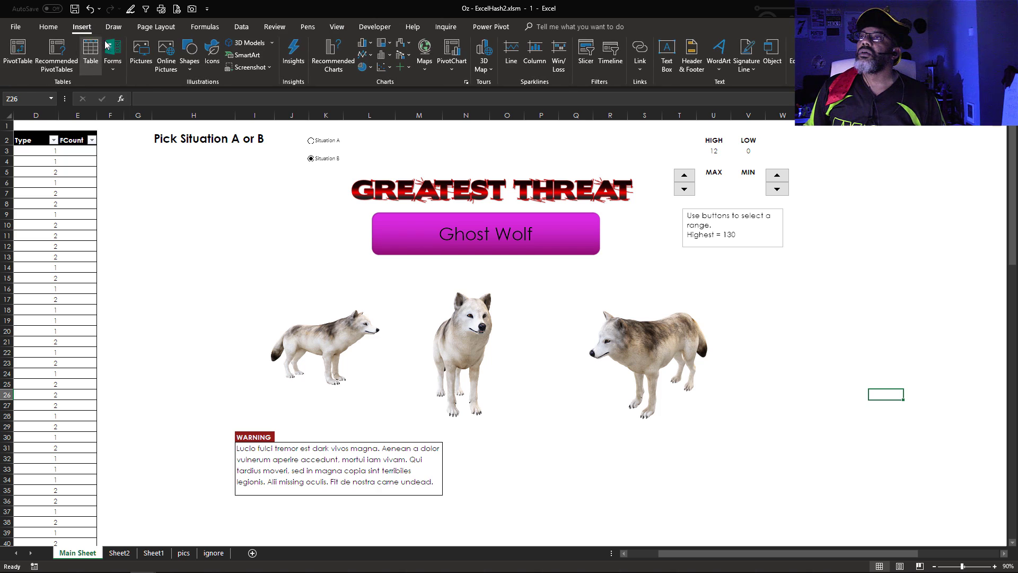
{"action": "left_click", "coordinate": [274, 42]}
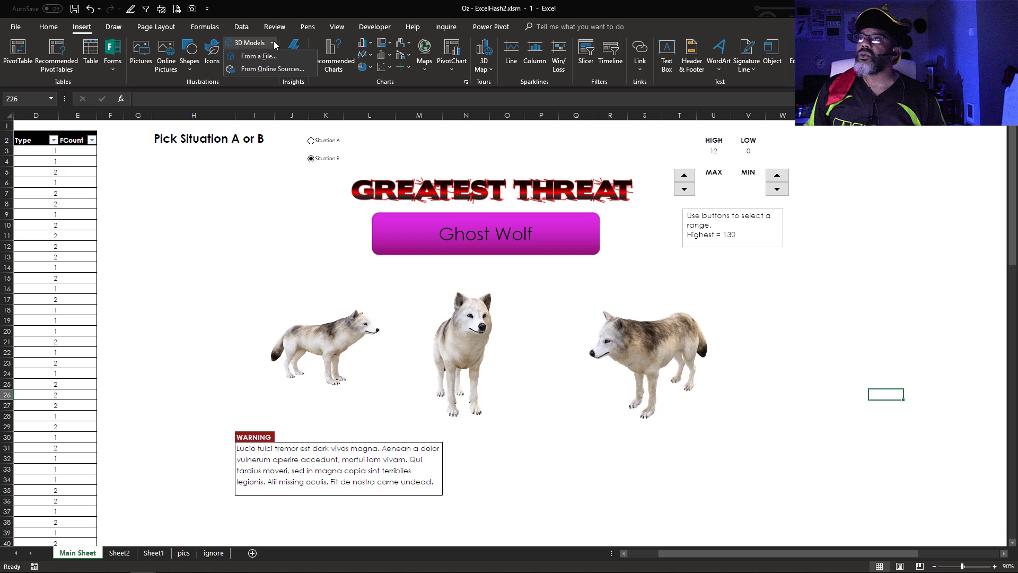
{"action": "left_click", "coordinate": [261, 70]}
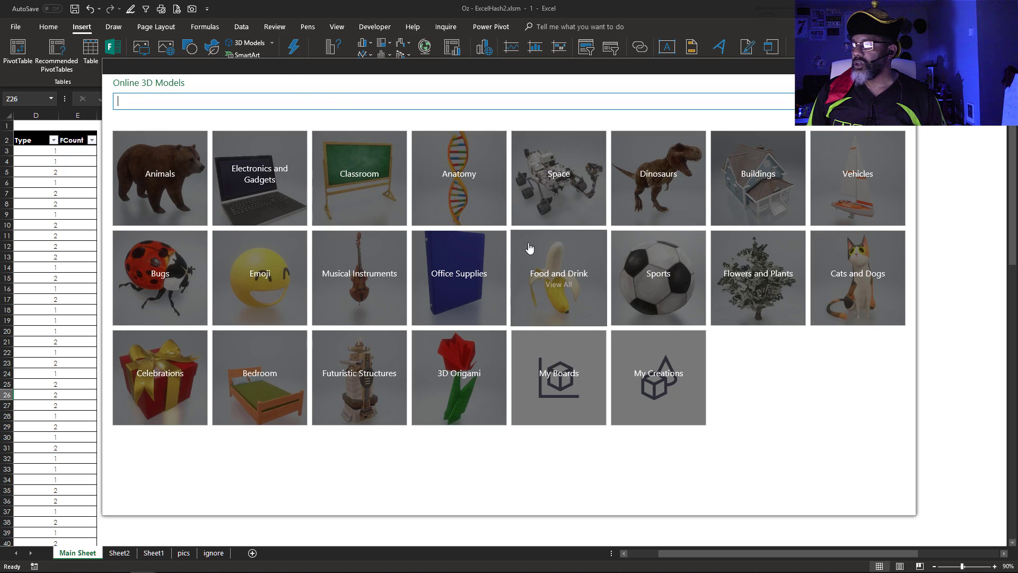
{"action": "left_click", "coordinate": [543, 280]}
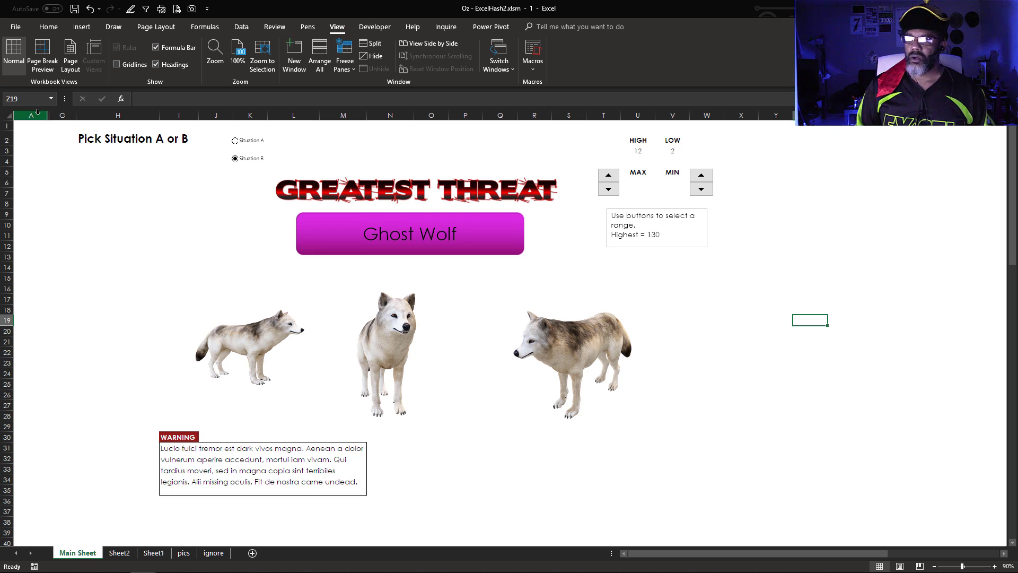
{"action": "left_click_drag", "start_coordinate": [32, 115], "coordinate": [58, 115]}
{"action": "right_click", "coordinate": [58, 116]}
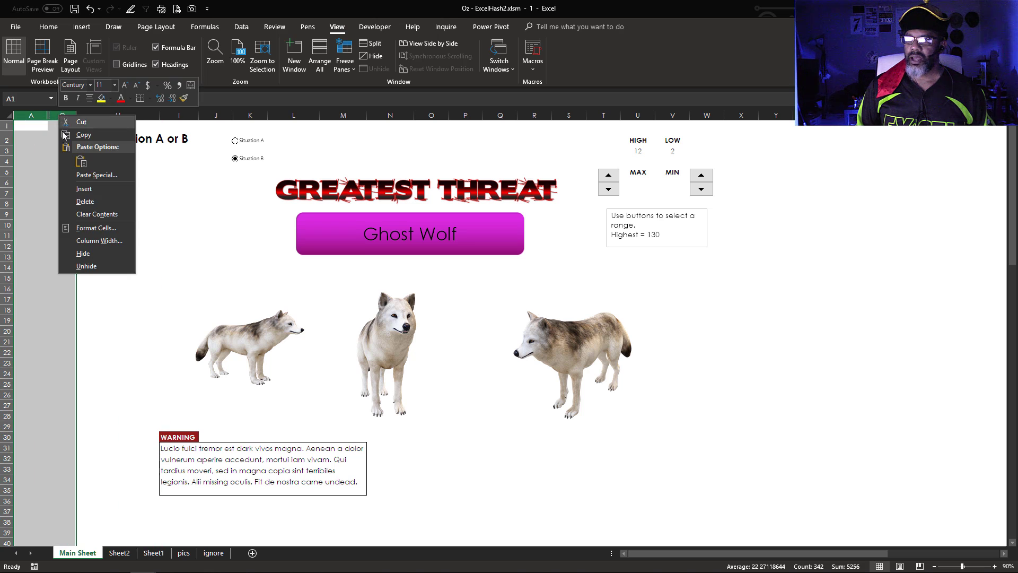
- Unhide columns B–G and check the FCount formula in E19 against row 5's data and Type
{"action": "left_click", "coordinate": [81, 266]}
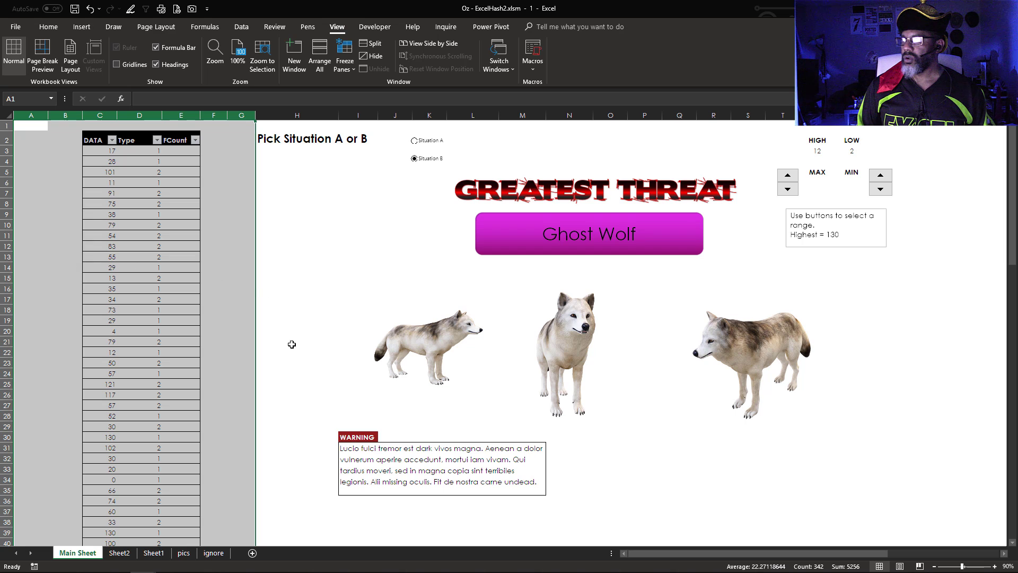
{"action": "left_click", "coordinate": [183, 319]}
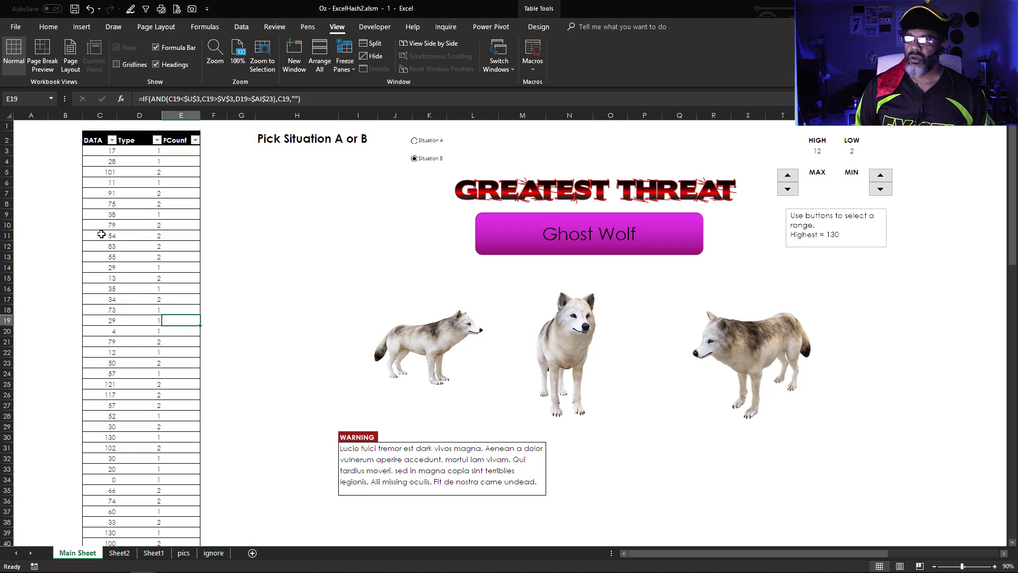
{"action": "left_click", "coordinate": [95, 170]}
{"action": "left_click", "coordinate": [139, 171]}
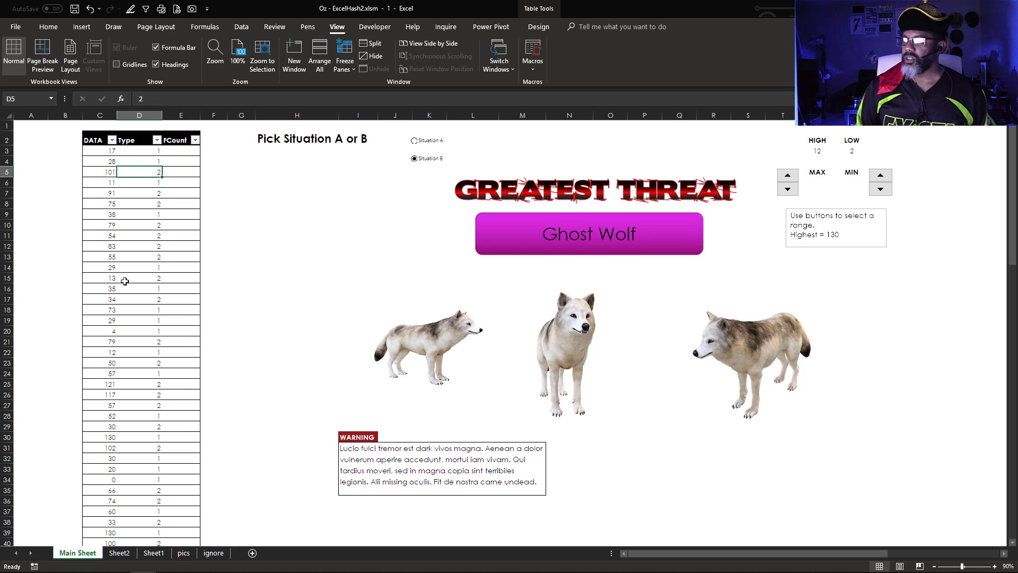
- Scroll down the table and inspect the FCount formula in E64
{"action": "scroll", "coordinate": [125, 281], "scroll_direction": "down", "scroll_amount": 13}
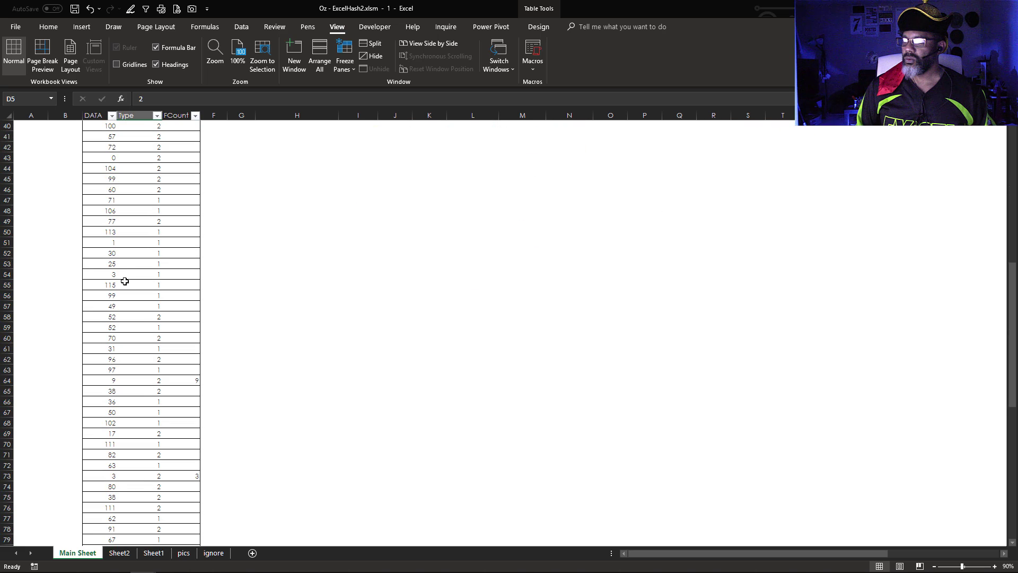
{"action": "scroll", "coordinate": [124, 281], "scroll_direction": "down", "scroll_amount": 2}
{"action": "left_click", "coordinate": [186, 318]}
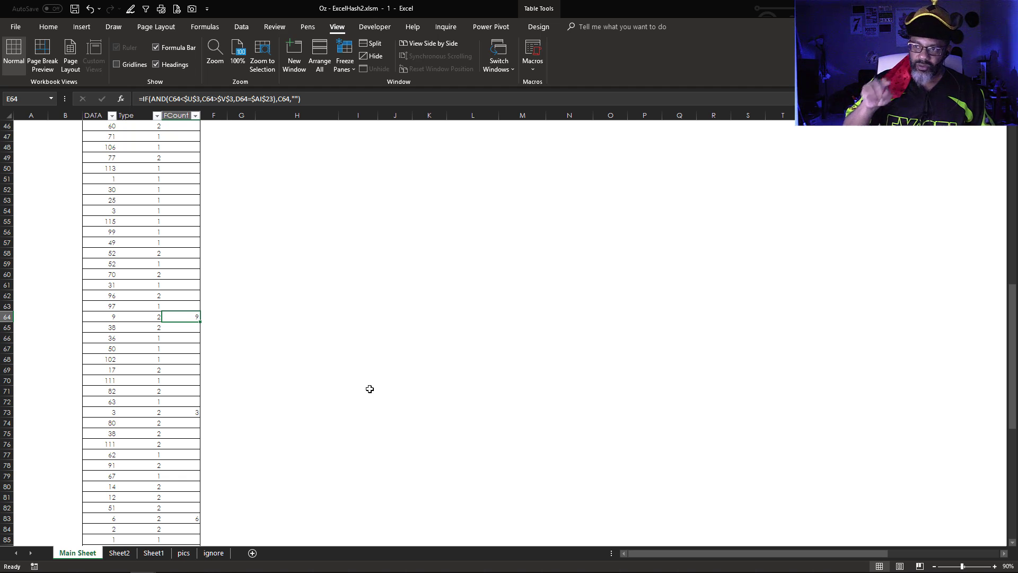
{"action": "scroll", "coordinate": [370, 389], "scroll_direction": "up", "scroll_amount": 15}
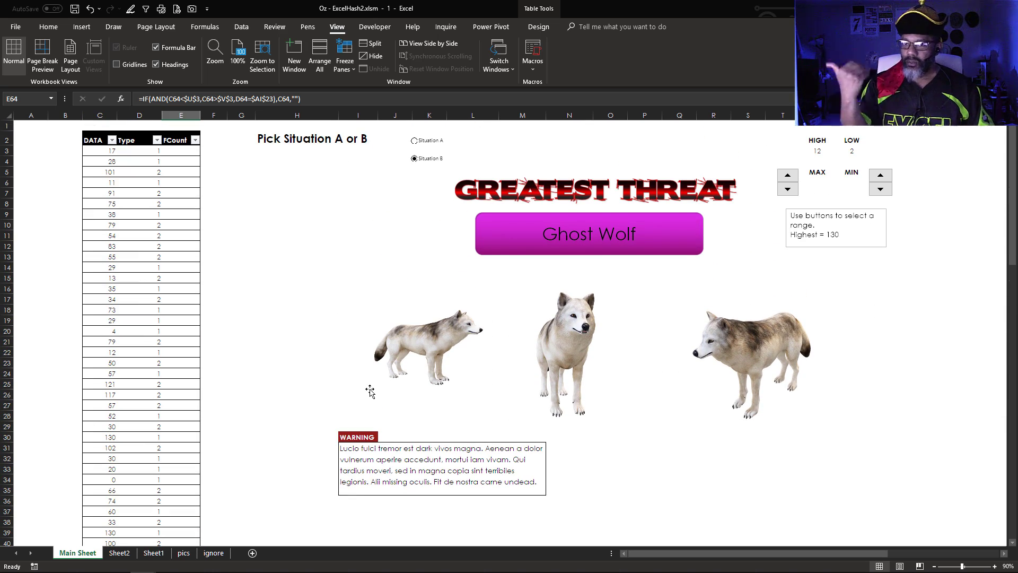
{"action": "scroll", "coordinate": [370, 391], "scroll_direction": "down", "scroll_amount": 19}
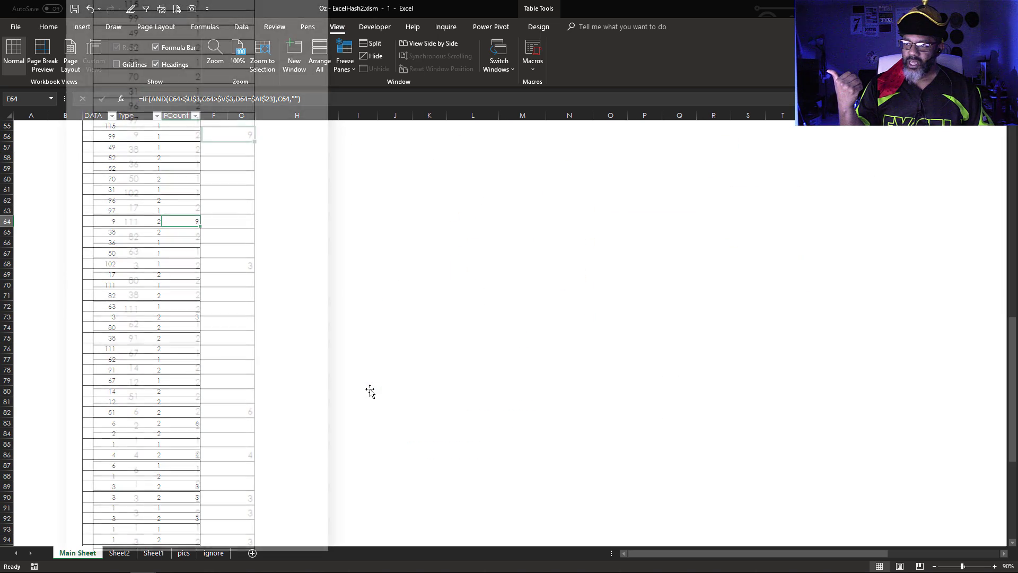
{"action": "scroll", "coordinate": [370, 390], "scroll_direction": "down", "scroll_amount": 1}
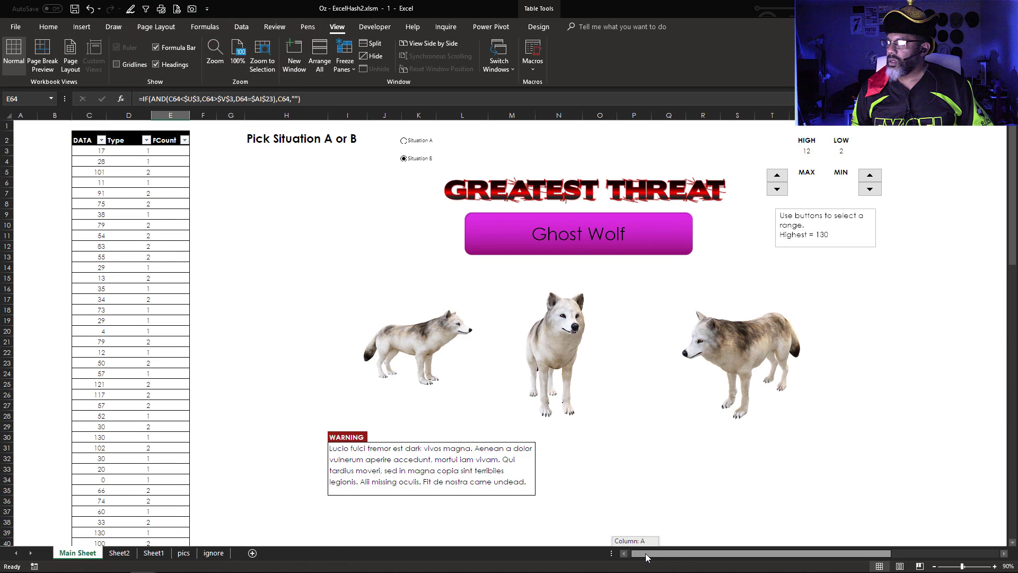
{"action": "left_click_drag", "start_coordinate": [645, 553], "coordinate": [777, 551]}
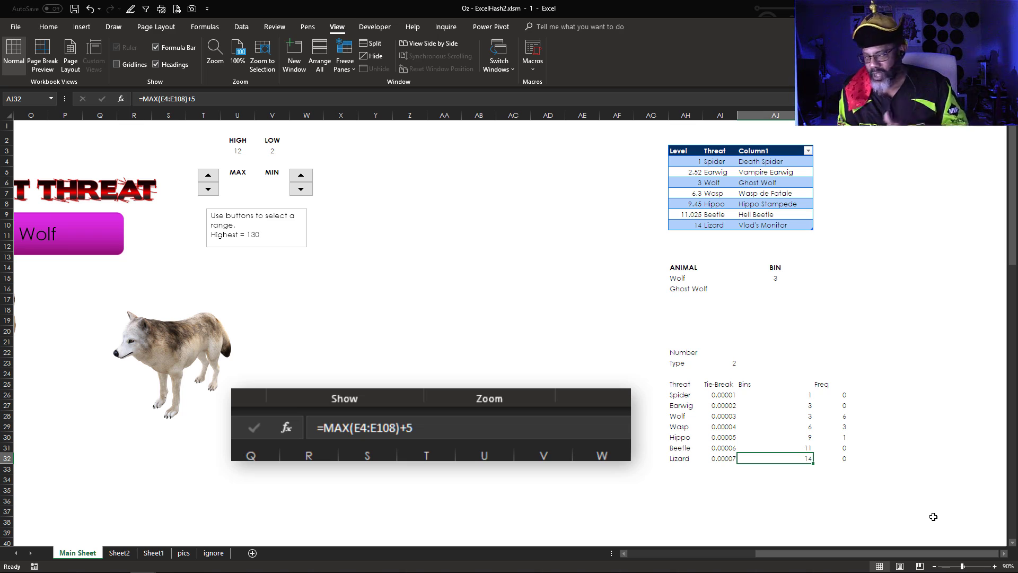
{"action": "left_click", "coordinate": [797, 394]}
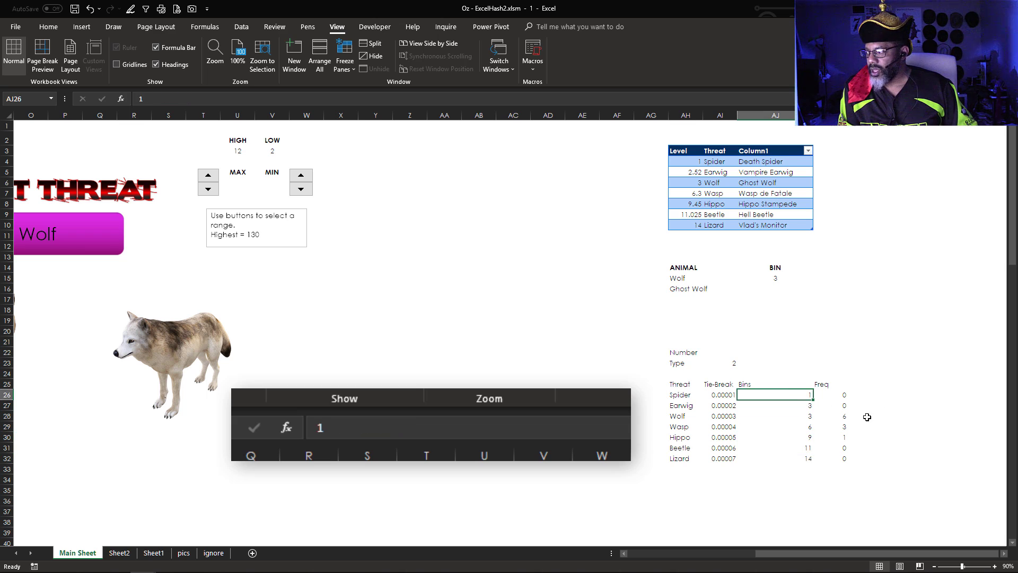
{"action": "left_click", "coordinate": [797, 427]}
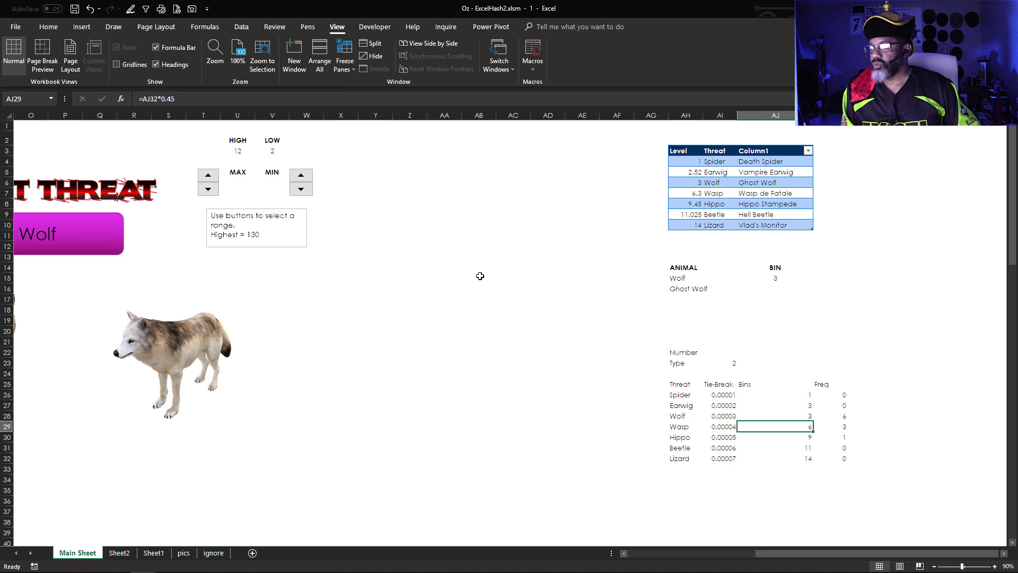
- Step HIGH up with the MAX spinner, then enter 52 in U3
{"action": "left_click", "coordinate": [207, 176]}
{"action": "left_click", "coordinate": [205, 178]}
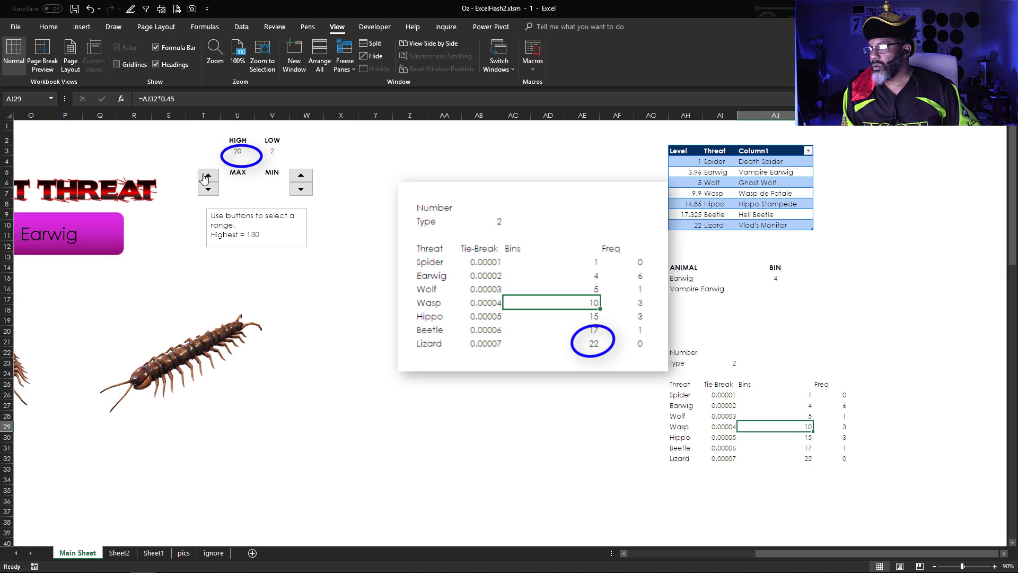
{"action": "left_click", "coordinate": [204, 177]}
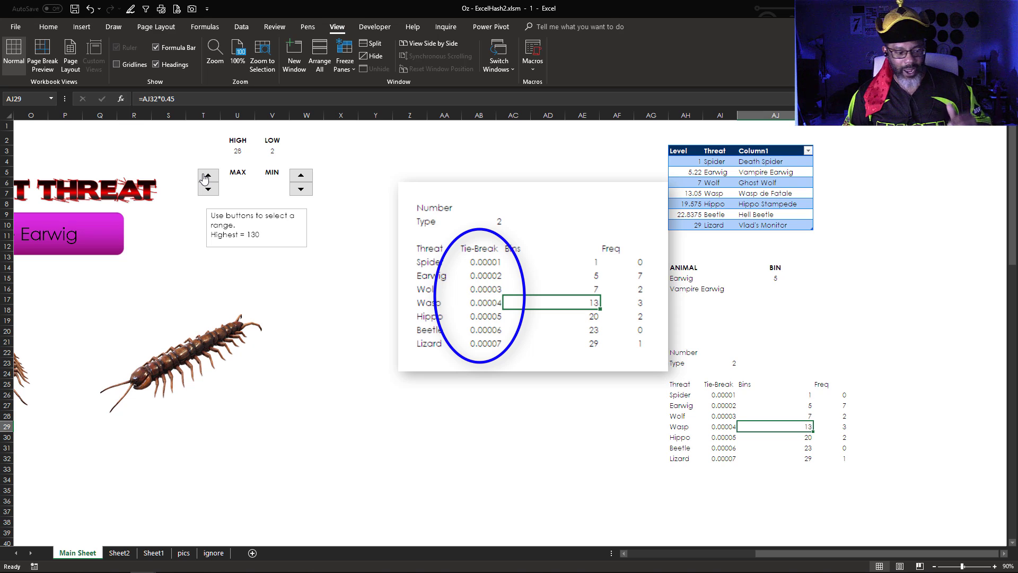
{"action": "left_click", "coordinate": [233, 151]}
{"action": "type", "text": "52"}
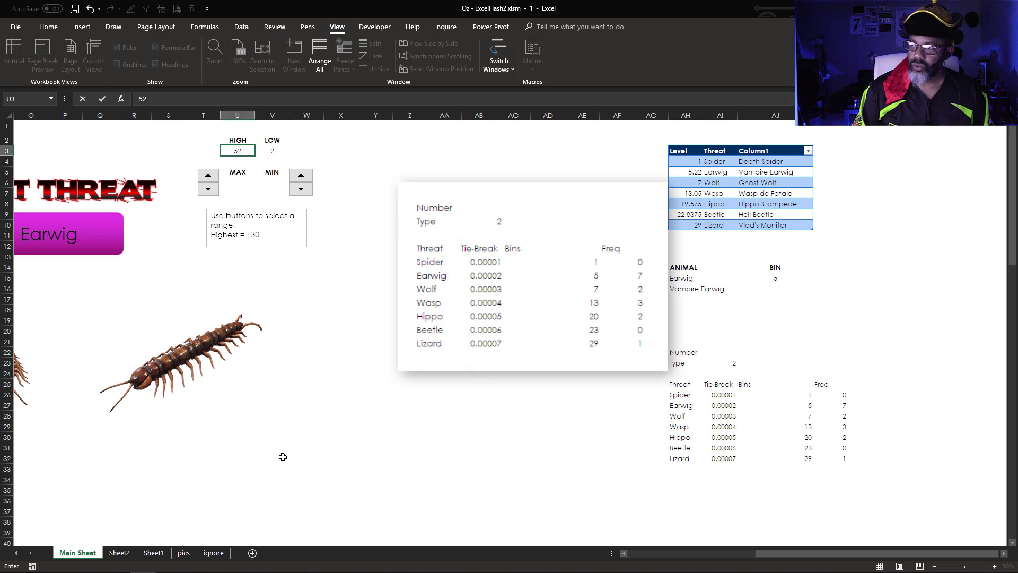
{"action": "key", "text": "Tab"}
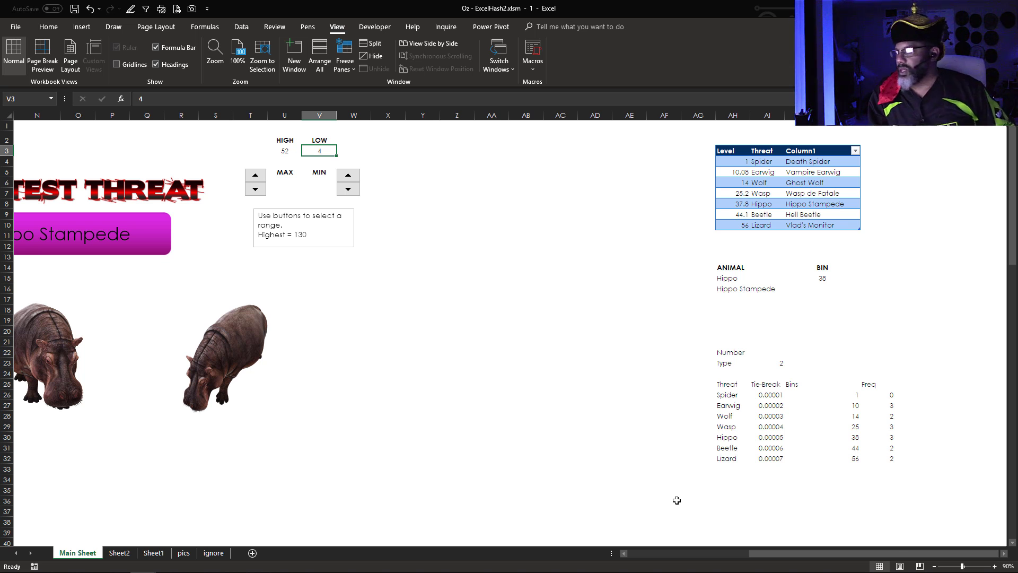
{"action": "key", "text": "ctrl+g"}
{"action": "key", "text": "Return"}
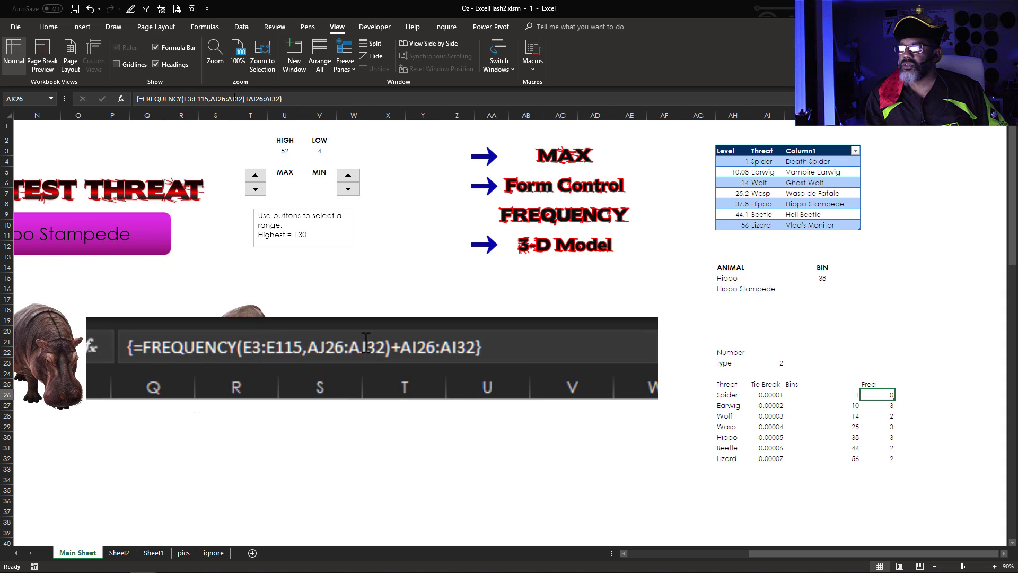
{"action": "left_click", "coordinate": [232, 99]}
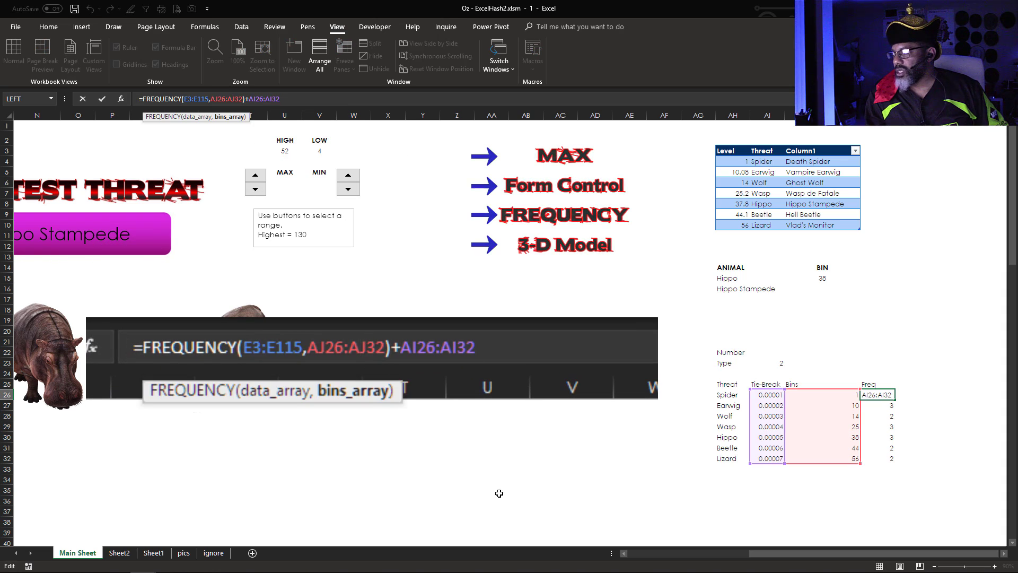
{"action": "left_click_drag", "start_coordinate": [764, 554], "coordinate": [628, 555]}
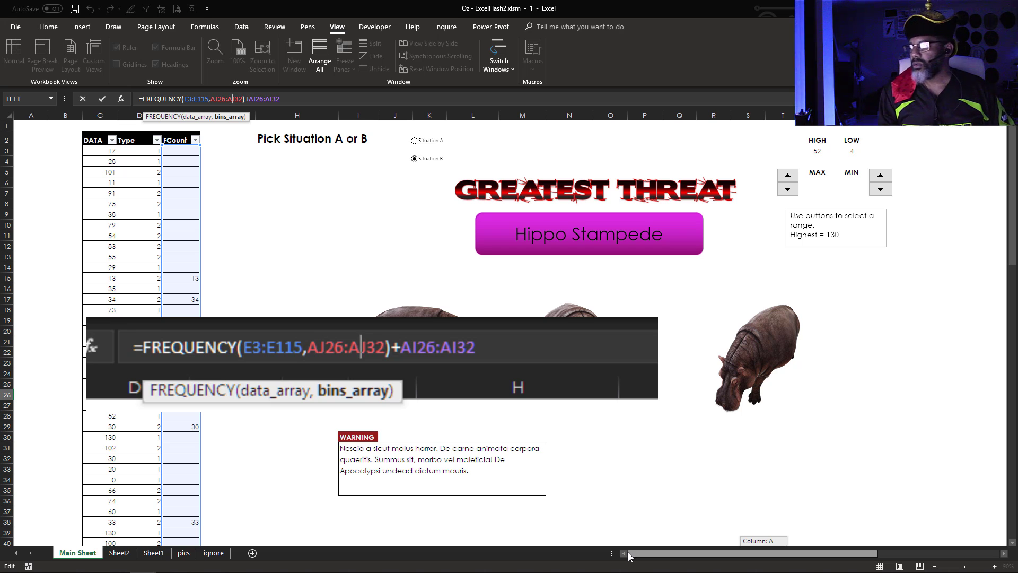
{"action": "key", "text": "ctrl+shift+Return"}
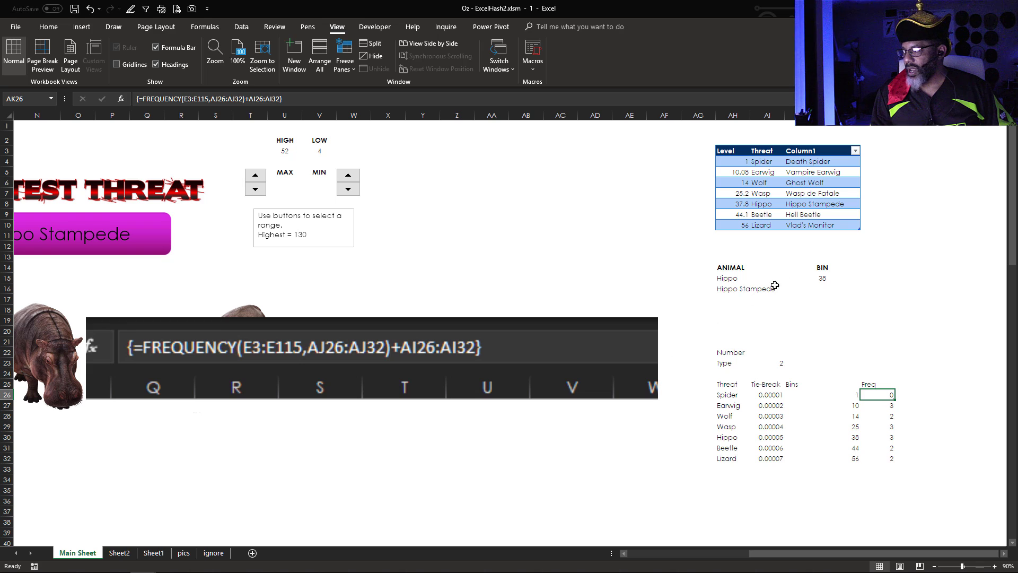
{"action": "left_click", "coordinate": [821, 278]}
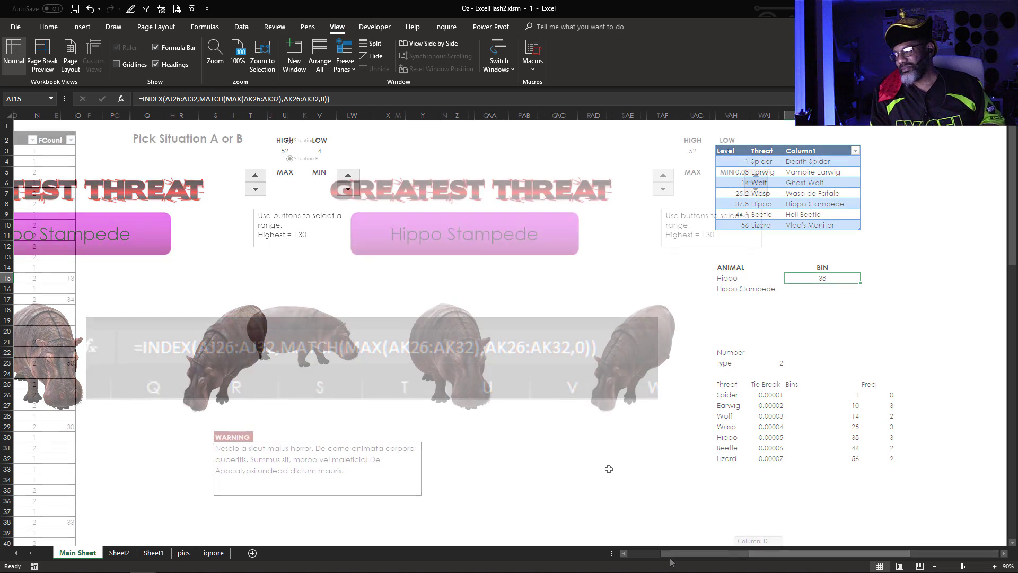
- Review the MAX spinner's Format Control settings, then hold MIN's up arrow to raise LOW to 54
{"action": "left_click_drag", "start_coordinate": [760, 553], "coordinate": [666, 562]}
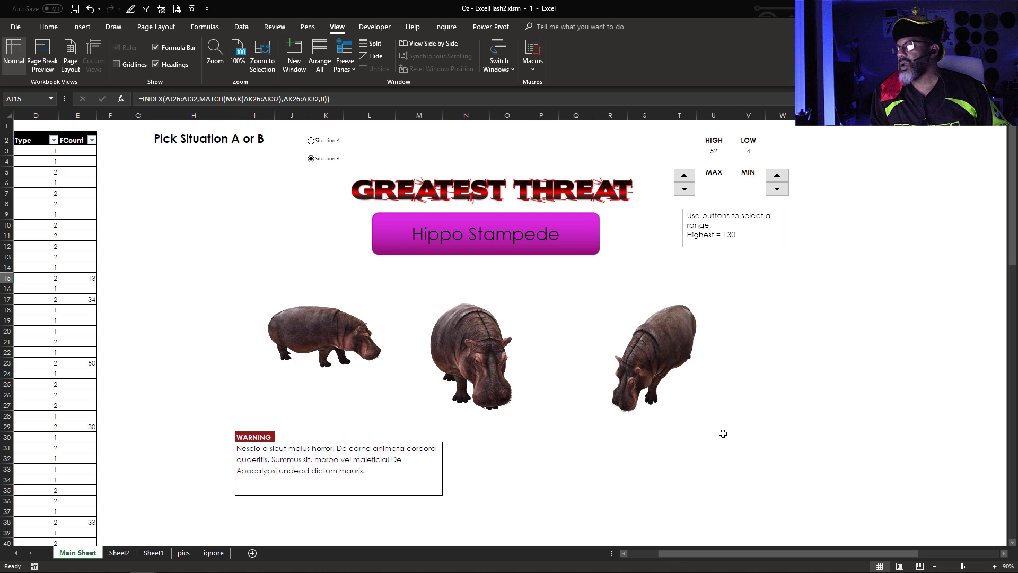
{"action": "right_click", "coordinate": [669, 200]}
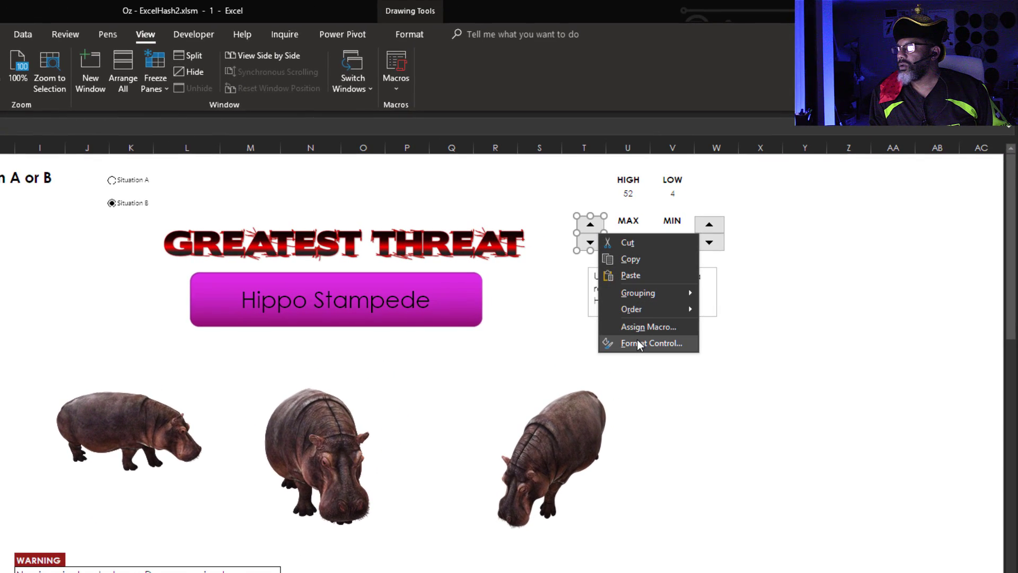
{"action": "left_click", "coordinate": [700, 284]}
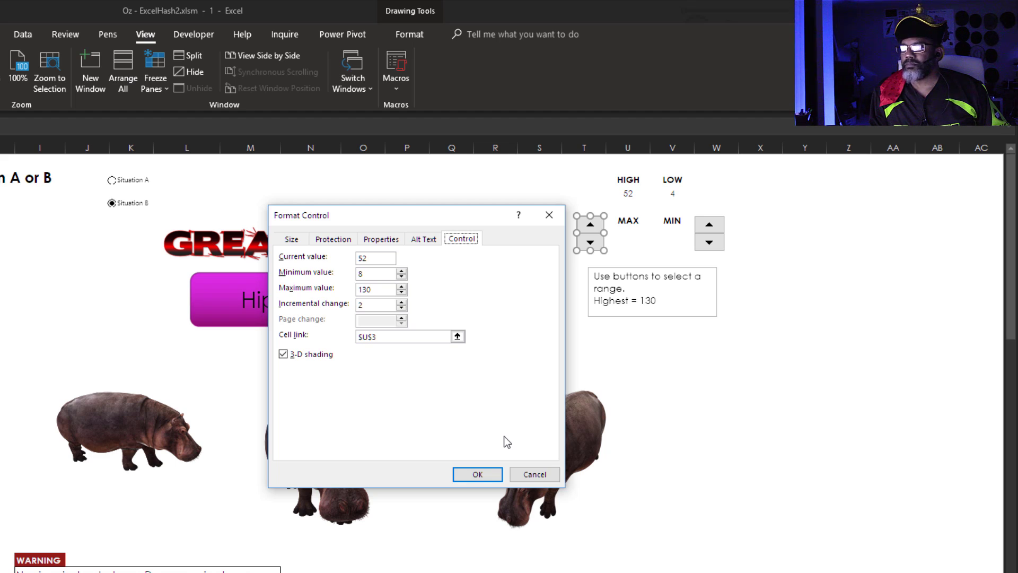
{"action": "key", "text": "Return"}
{"action": "left_click", "coordinate": [718, 409]}
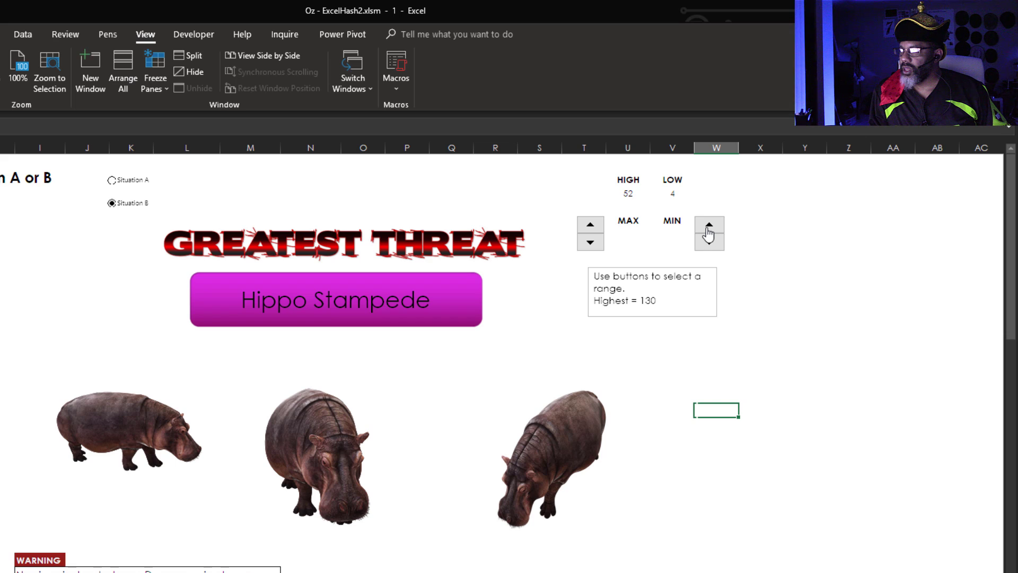
{"action": "left_click_drag", "start_coordinate": [709, 229], "coordinate": [709, 229]}
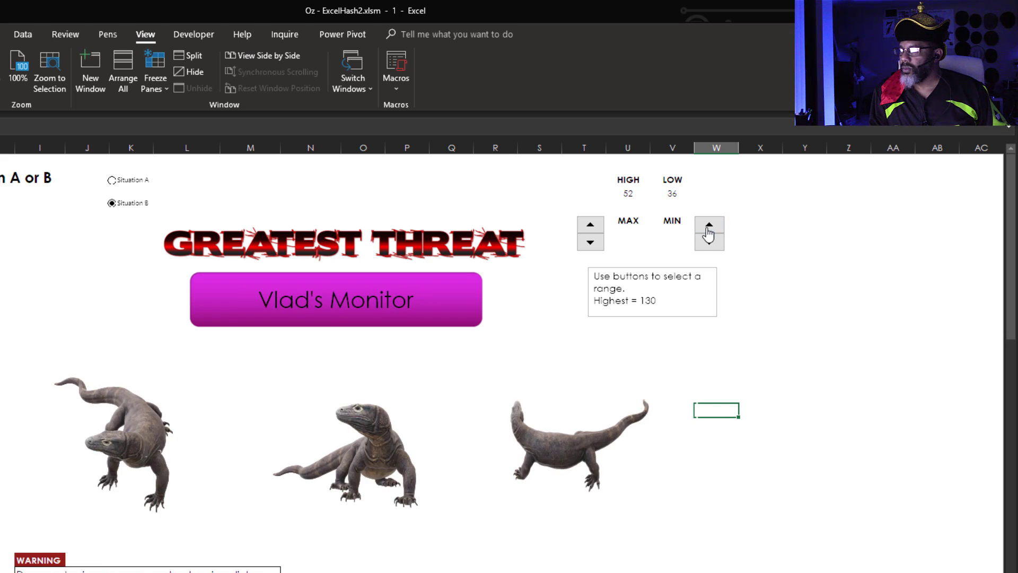
{"action": "left_click_drag", "start_coordinate": [708, 232], "coordinate": [716, 234]}
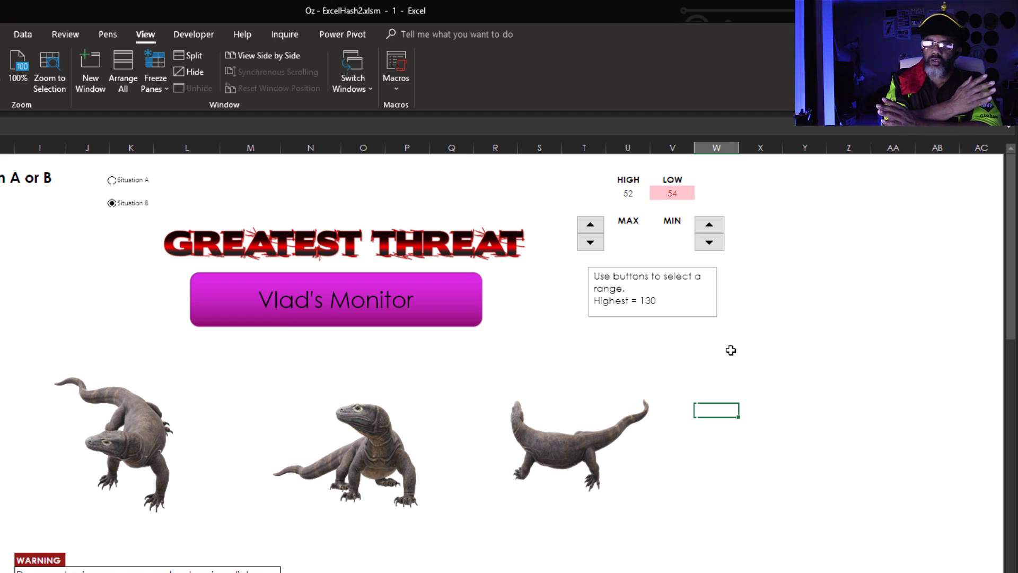
- Lower LOW to 0, switch to Situation A, enter 12 in U3, then choose Situation B
{"action": "left_click", "coordinate": [709, 244]}
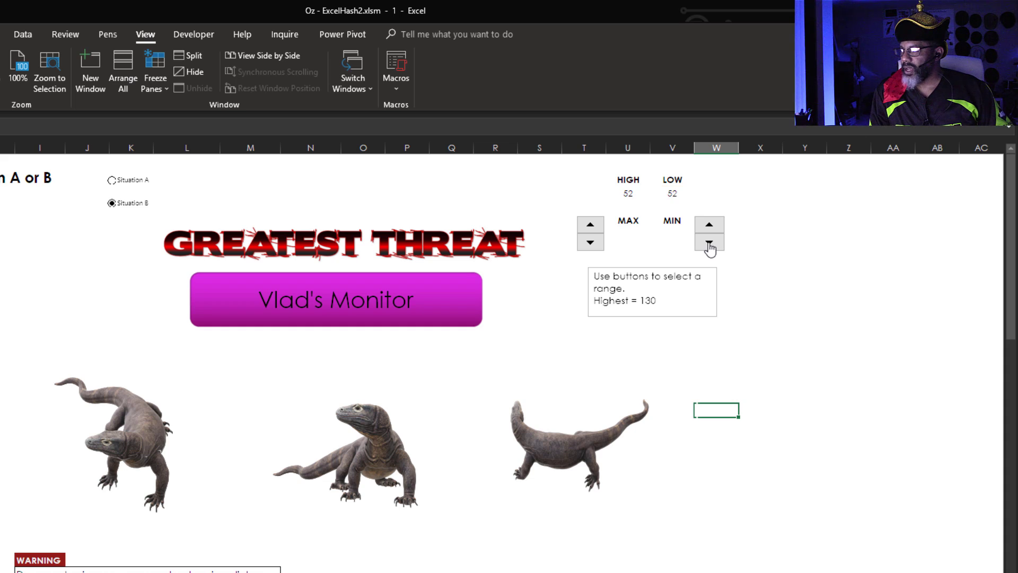
{"action": "left_click", "coordinate": [710, 244]}
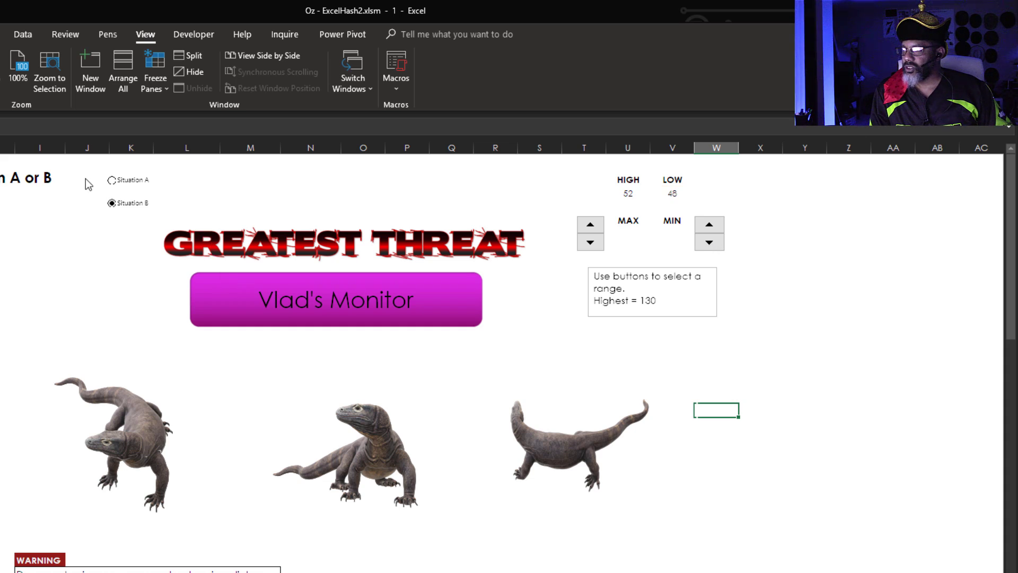
{"action": "left_click", "coordinate": [112, 181]}
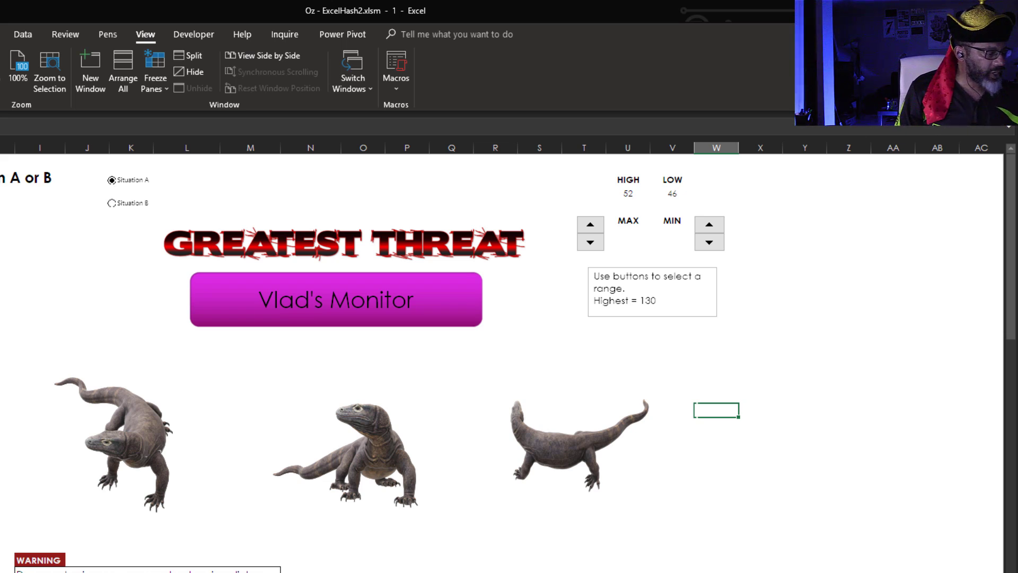
{"action": "left_click", "coordinate": [624, 193]}
{"action": "type", "text": "12"}
{"action": "key", "text": "Return"}
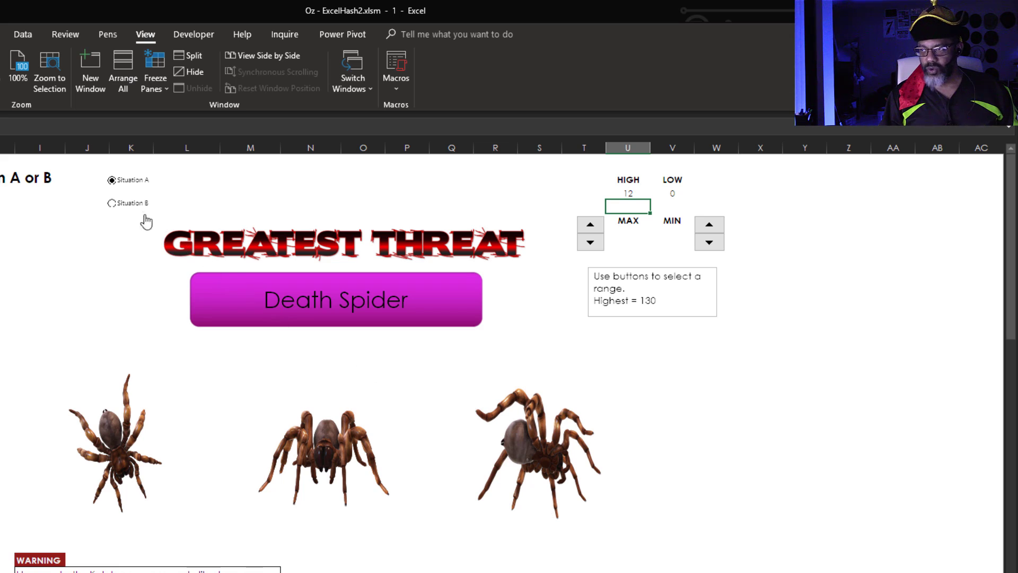
{"action": "left_click", "coordinate": [112, 203]}
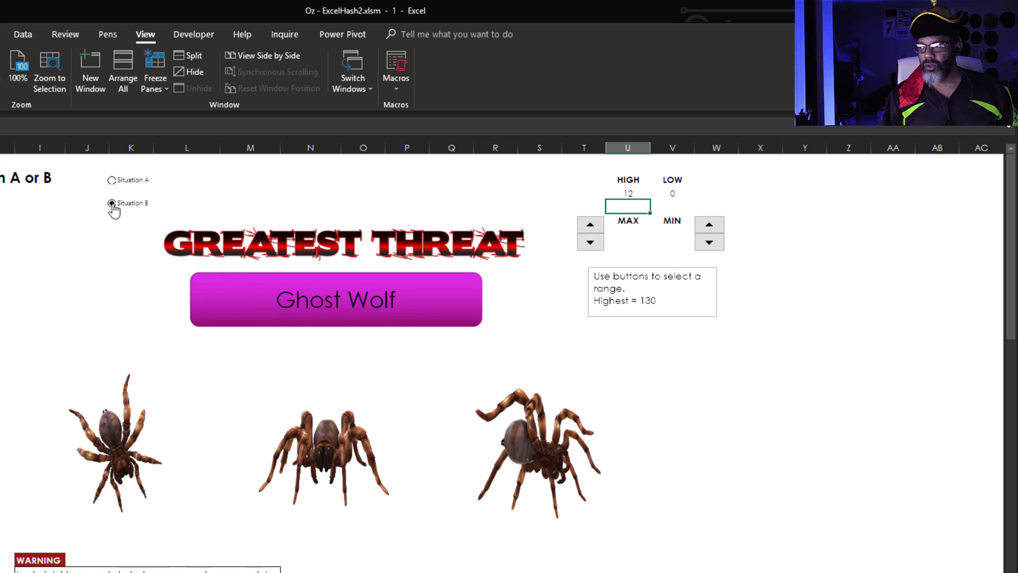